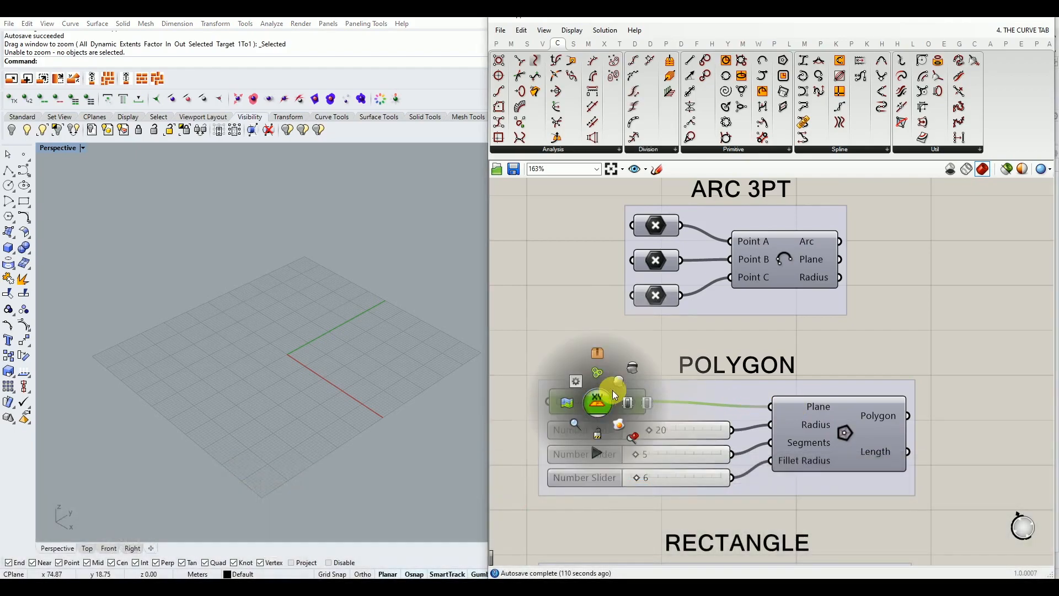
# Turn on the viewport preview of the XY Plane and the Polygon component in the Polygon group
pyautogui.scroll(3, 294, 360)
pyautogui.scroll(5, 258, 362)
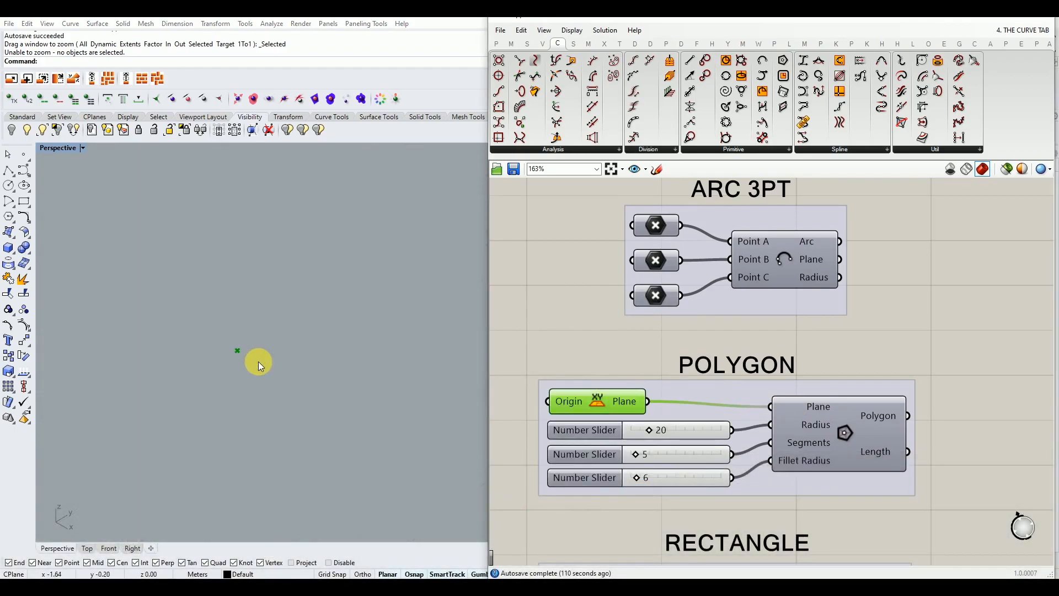
pyautogui.scroll(-5, 268, 357)
pyautogui.click(540, 335)
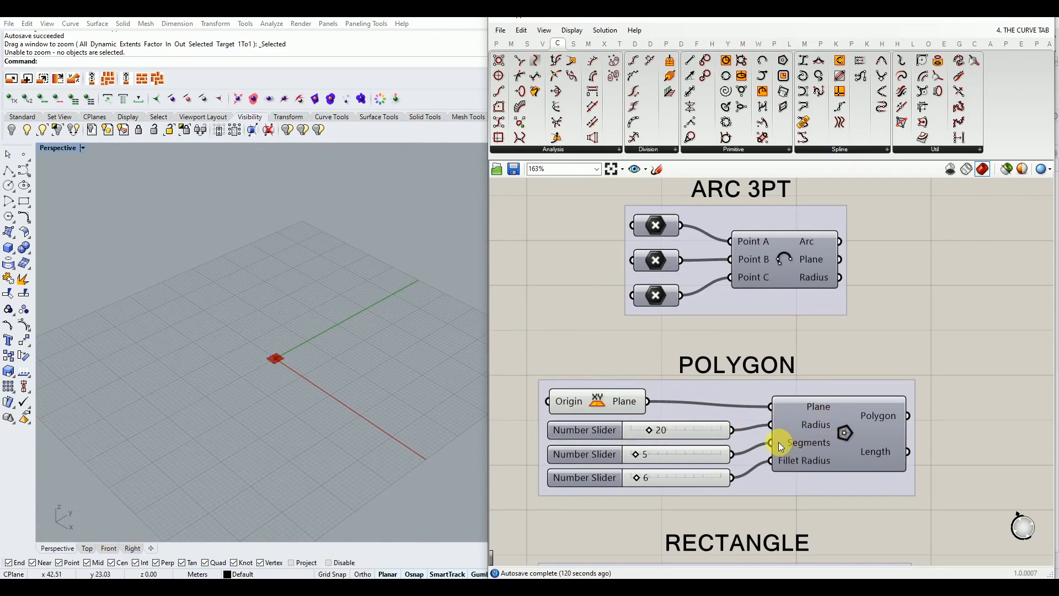
pyautogui.click(791, 454)
pyautogui.middleClick(838, 442)
pyautogui.click(855, 430)
pyautogui.click(860, 356)
pyautogui.scroll(3, 283, 432)
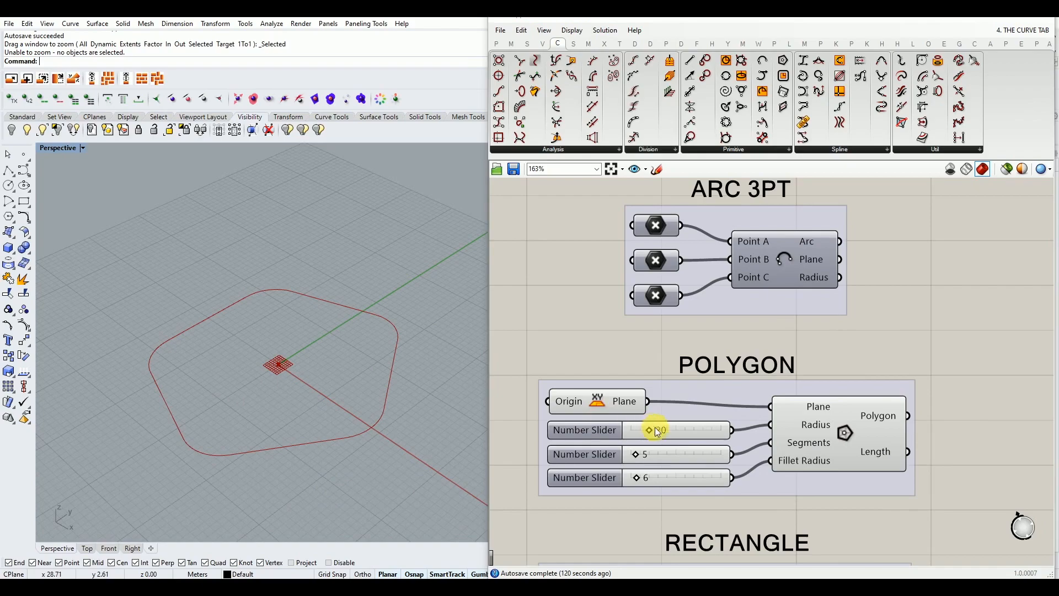
# Set the Polygon's radius to 22, its segments to 6 and its fillet radius to 4
pyautogui.moveTo(653, 433)
pyautogui.mouseDown()
pyautogui.moveTo(641, 431)
pyautogui.moveTo(650, 429)
pyautogui.mouseUp()
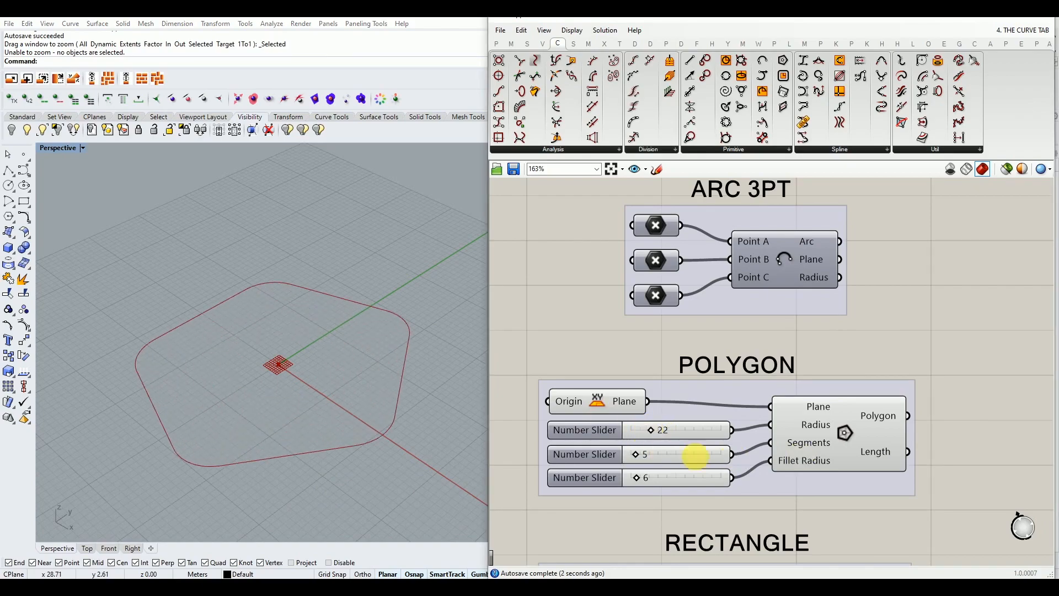
pyautogui.moveTo(649, 462)
pyautogui.mouseDown()
pyautogui.moveTo(677, 458)
pyautogui.moveTo(643, 463)
pyautogui.mouseUp()
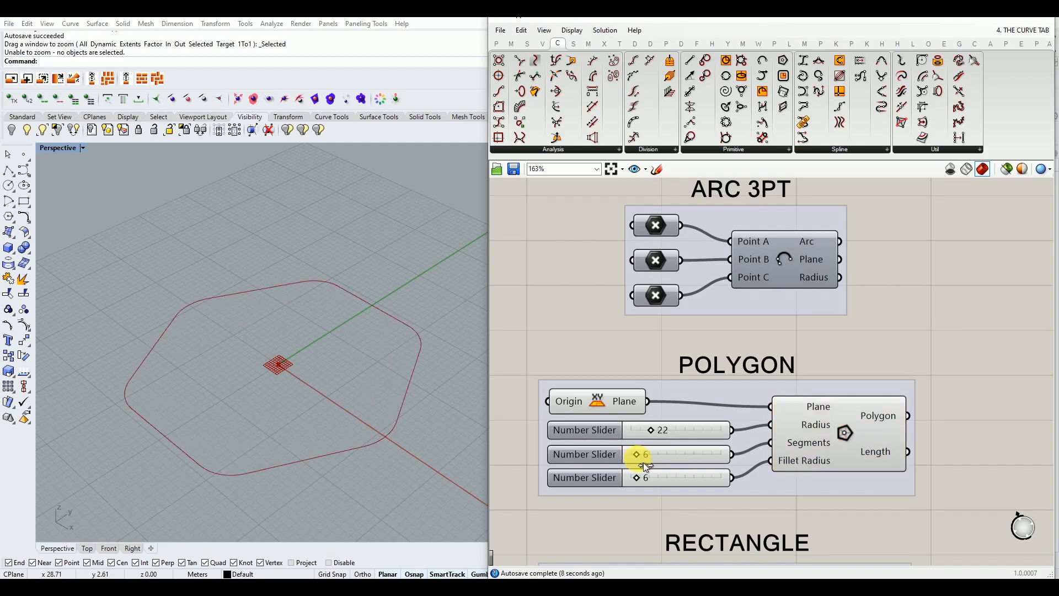
pyautogui.scroll(-2, 656, 431)
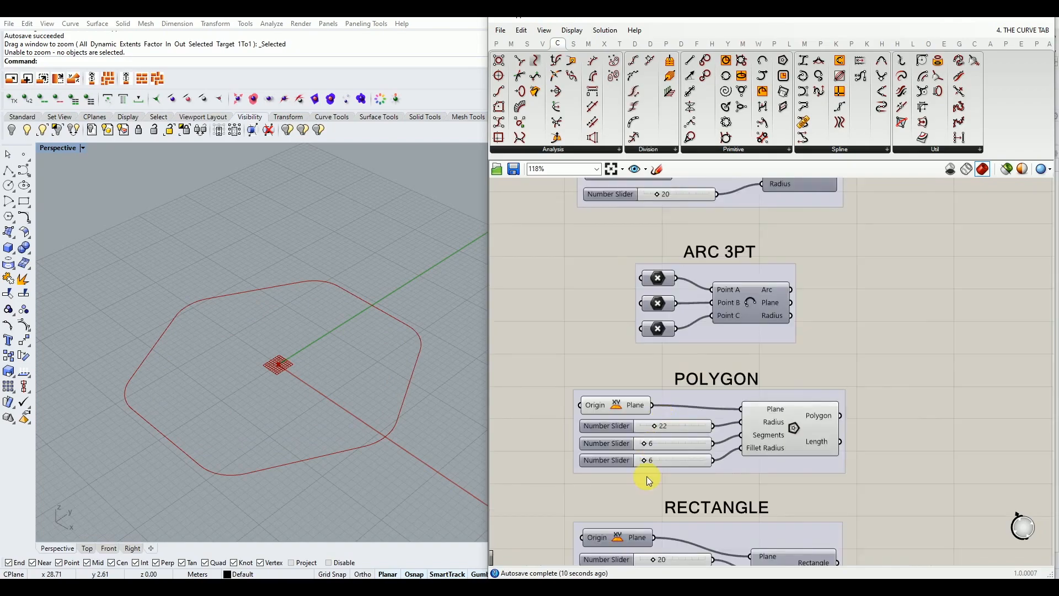
pyautogui.scroll(2, 650, 492)
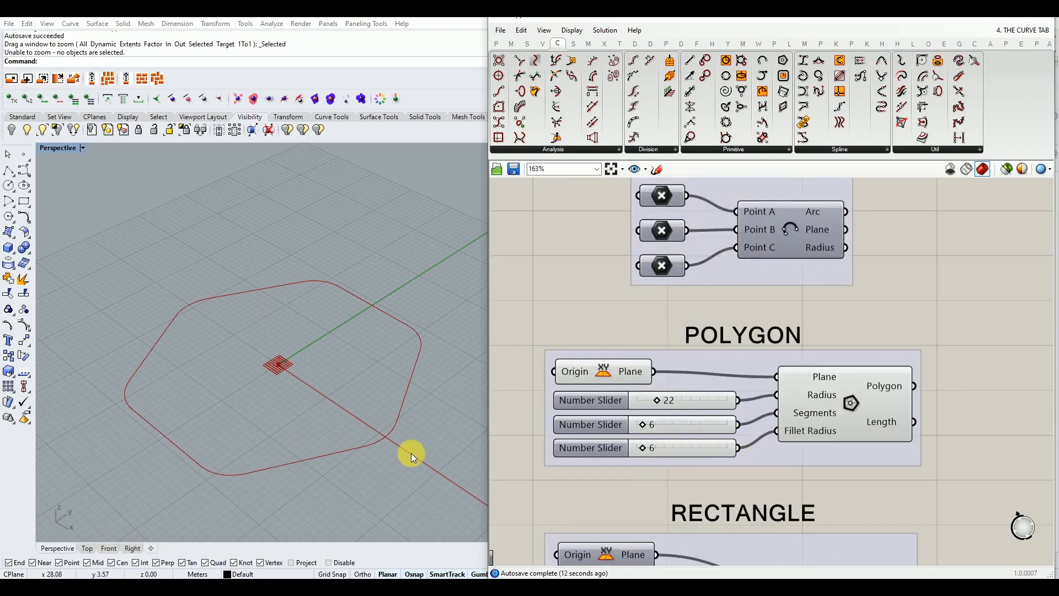
pyautogui.moveTo(642, 448); pyautogui.dragTo(644, 452)
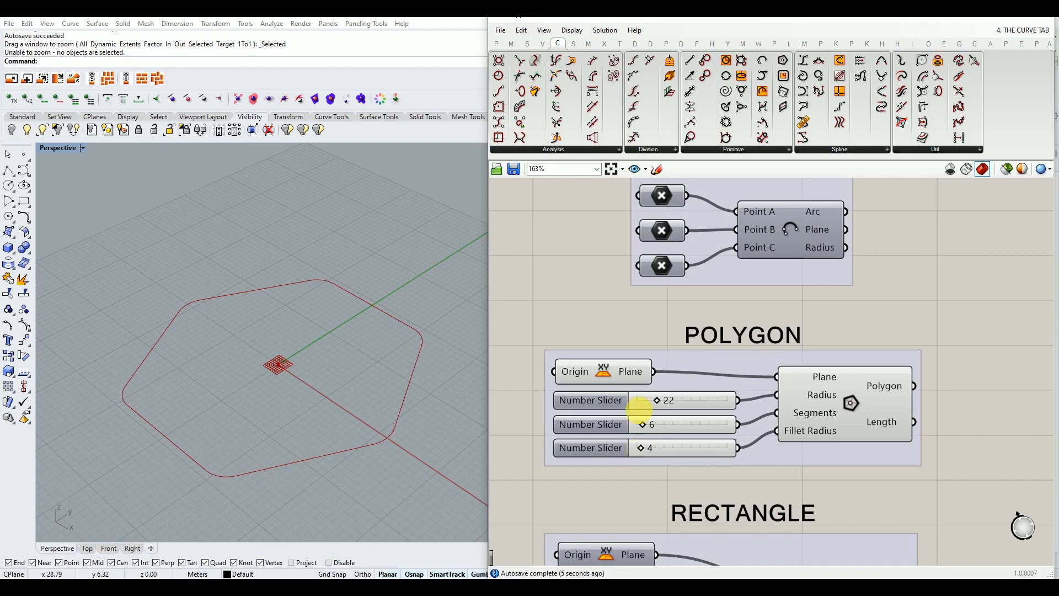
# Turn off the viewport preview of all components in the Polygon group
pyautogui.scroll(-2, 654, 346)
pyautogui.moveTo(803, 327); pyautogui.dragTo(607, 417)
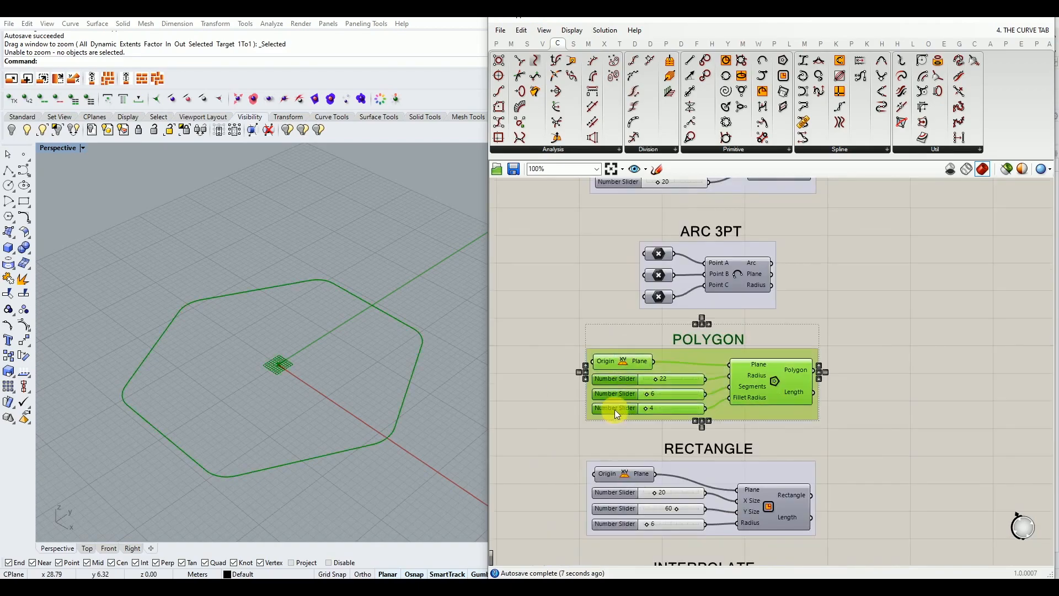
pyautogui.scroll(-3, 615, 409)
pyautogui.scroll(1, 664, 450)
pyautogui.click(822, 396)
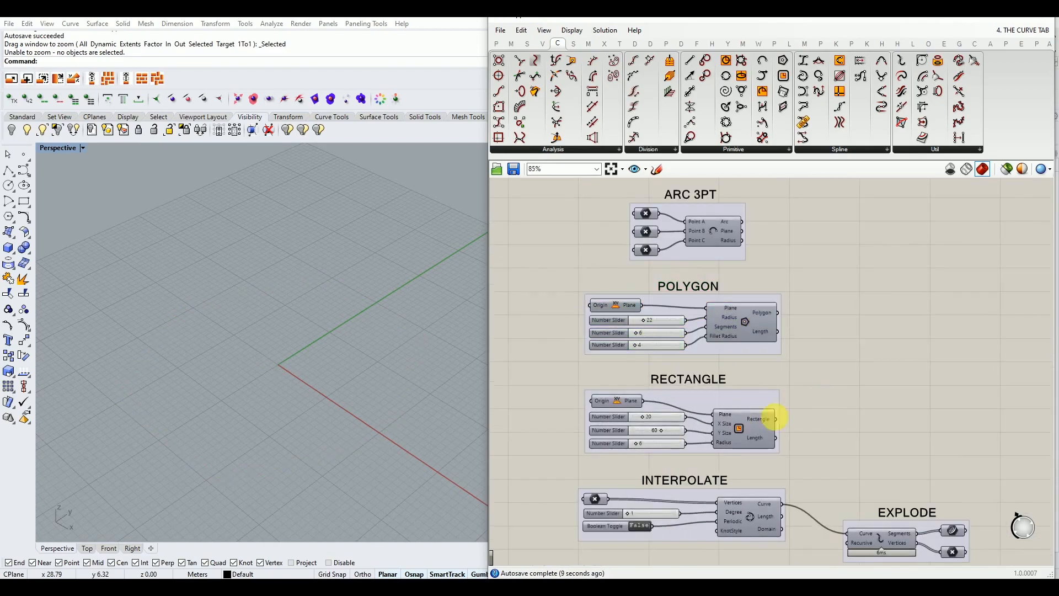
# Turn on the preview of the Rectangle component and bring the whole rounded rectangle into view
pyautogui.scroll(3, 671, 446)
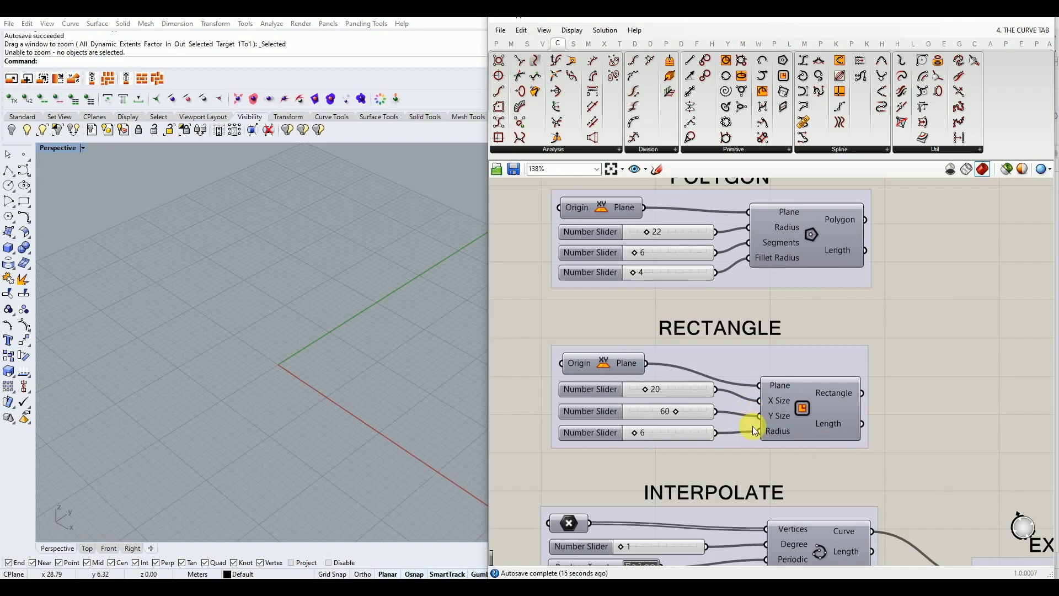
pyautogui.click(837, 412)
pyautogui.middleClick(837, 411)
pyautogui.click(856, 394)
pyautogui.click(876, 342)
pyautogui.moveTo(378, 392); pyautogui.dragTo(279, 402, button='right')
pyautogui.scroll(-3, 280, 402)
pyautogui.scroll(2, 220, 419)
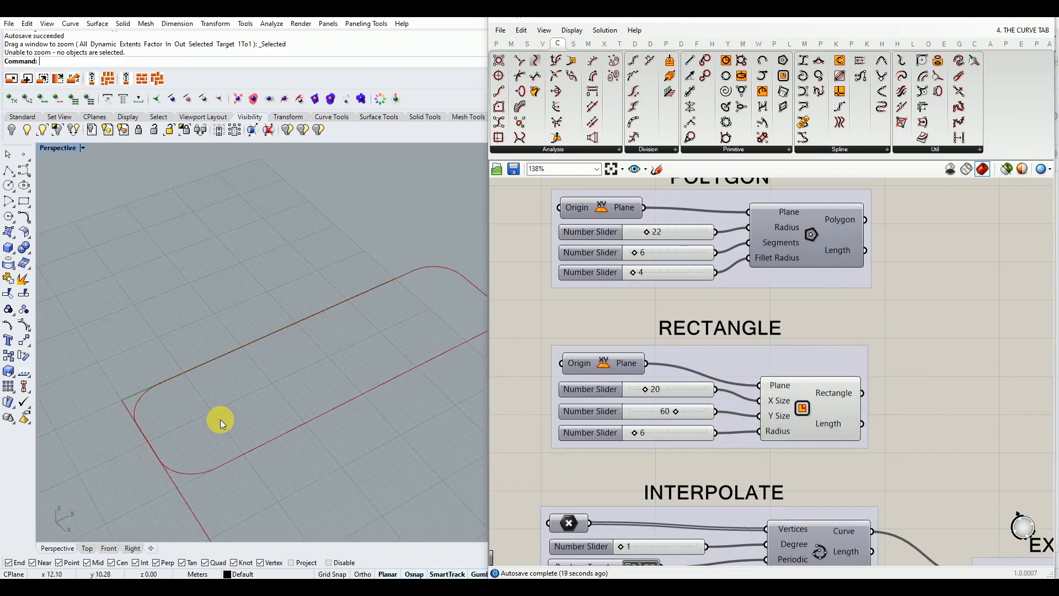
pyautogui.scroll(-2, 220, 419)
# Preview the XY Plane feeding the Rectangle component to check its origin, and turn that preview off again
pyautogui.click(586, 366)
pyautogui.middleClick(588, 361)
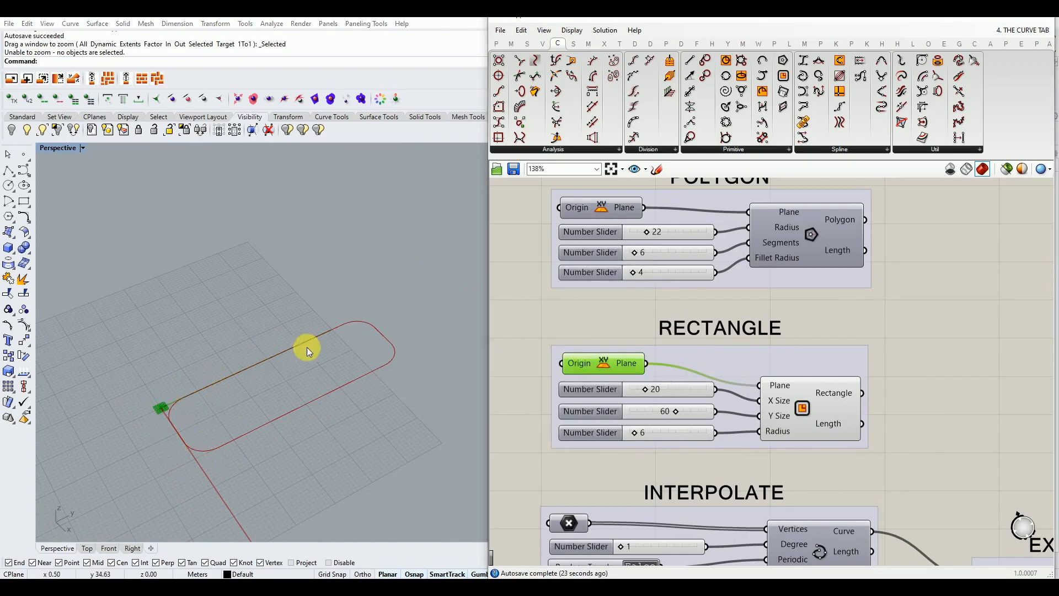
pyautogui.middleClick(587, 359)
pyautogui.click(614, 332)
pyautogui.click(662, 304)
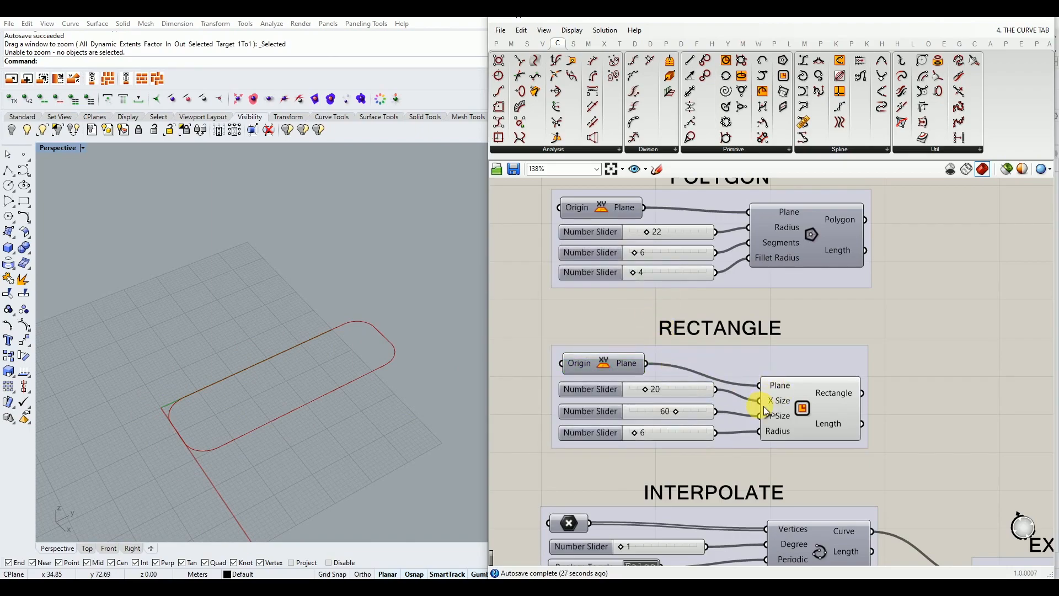
# Set the Rectangle's X size to 24, its Y size to 40 and its corner radius to 6
pyautogui.moveTo(652, 391)
pyautogui.mouseDown()
pyautogui.moveTo(643, 393)
pyautogui.moveTo(660, 396)
pyautogui.moveTo(644, 398)
pyautogui.mouseUp()
pyautogui.scroll(-3, 265, 347)
pyautogui.scroll(3, 253, 379)
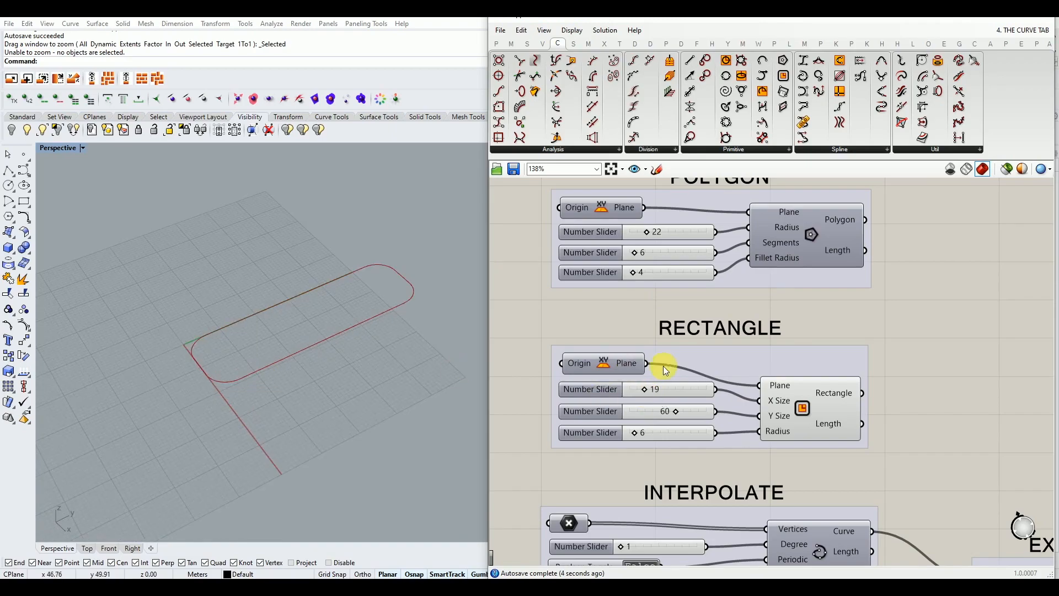
pyautogui.moveTo(652, 397); pyautogui.dragTo(667, 418)
pyautogui.scroll(5, 306, 302)
pyautogui.scroll(-5, 303, 299)
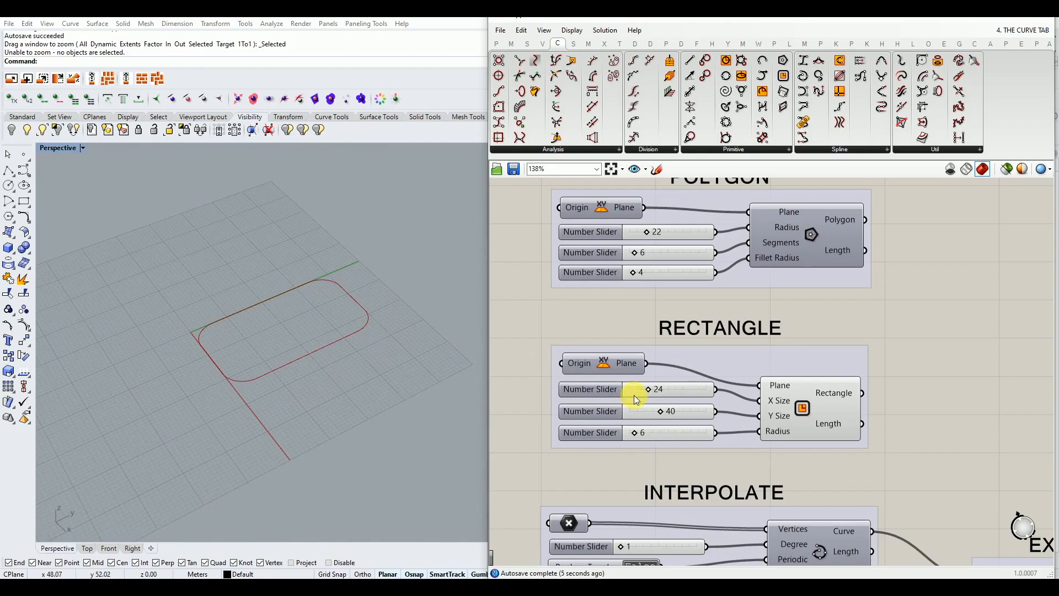
pyautogui.moveTo(641, 439)
pyautogui.mouseDown()
pyautogui.moveTo(655, 438)
pyautogui.moveTo(631, 438)
pyautogui.moveTo(640, 439)
pyautogui.mouseUp()
# Turn off the viewport preview of all components in the Rectangle group
pyautogui.moveTo(817, 317); pyautogui.dragTo(640, 463)
pyautogui.middleClick(646, 441)
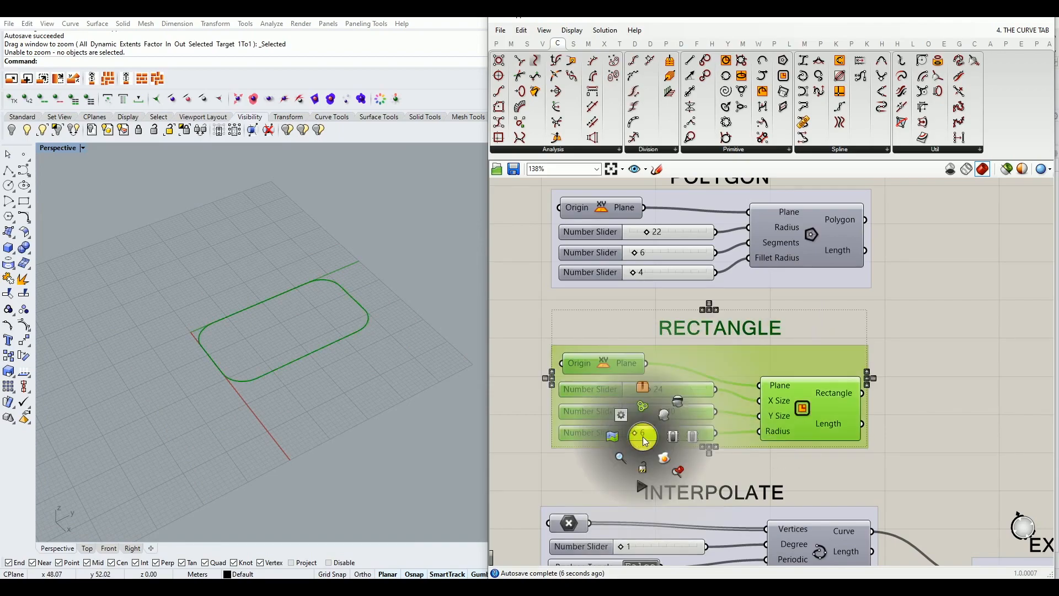
pyautogui.click(678, 401)
# Turn on the preview of the input points in the Interpolate group and bring them all into view
pyautogui.scroll(-5, 721, 326)
pyautogui.scroll(5, 707, 455)
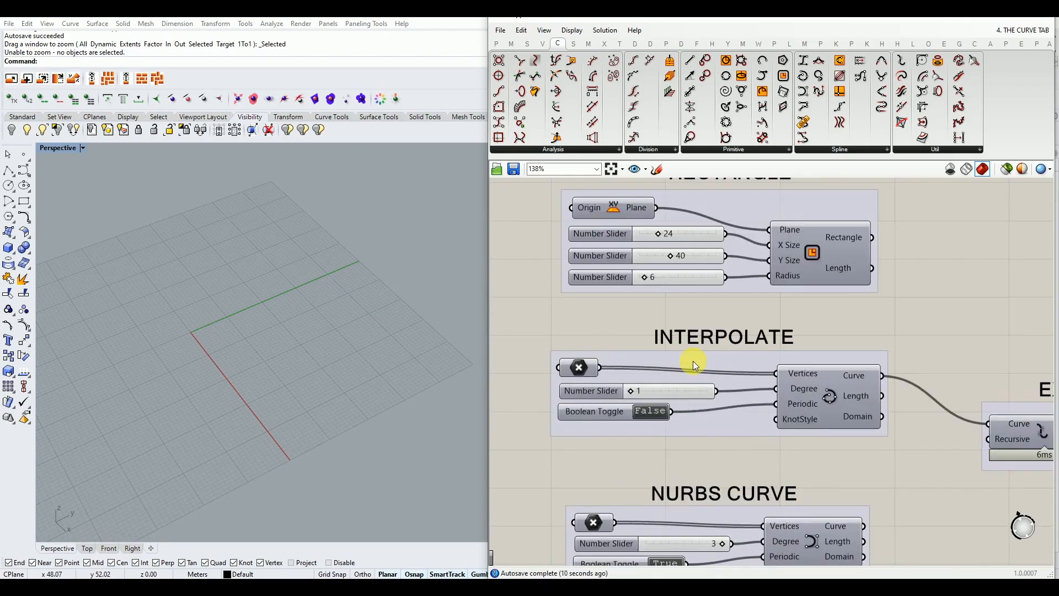
pyautogui.middleClick(580, 368)
pyautogui.click(599, 342)
pyautogui.scroll(-6, 329, 345)
pyautogui.scroll(5, 332, 367)
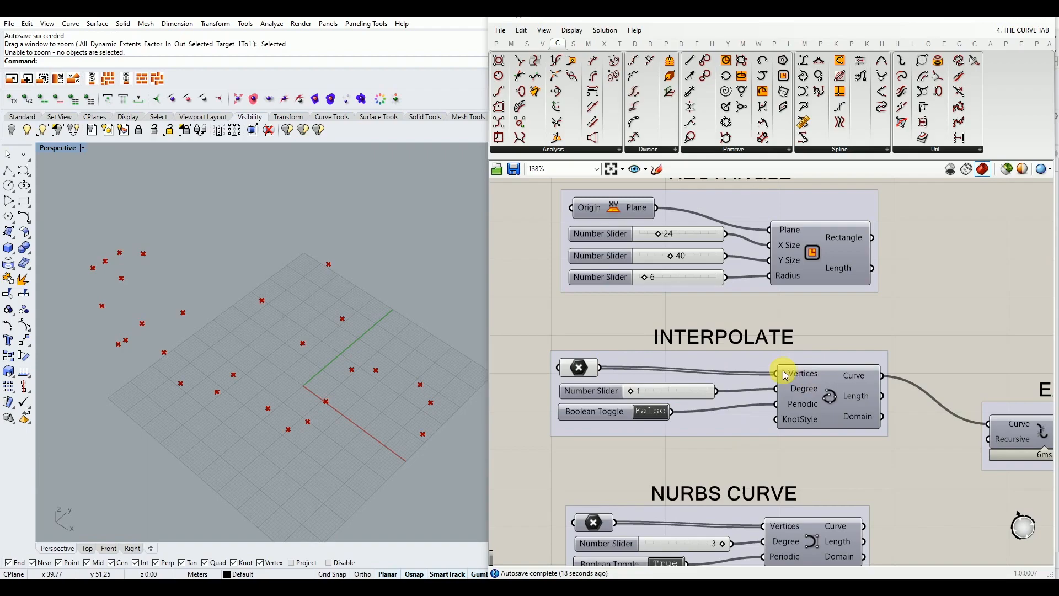
# Turn on the preview of the Interpolate component and inspect its curve through the points up close
pyautogui.moveTo(796, 393)
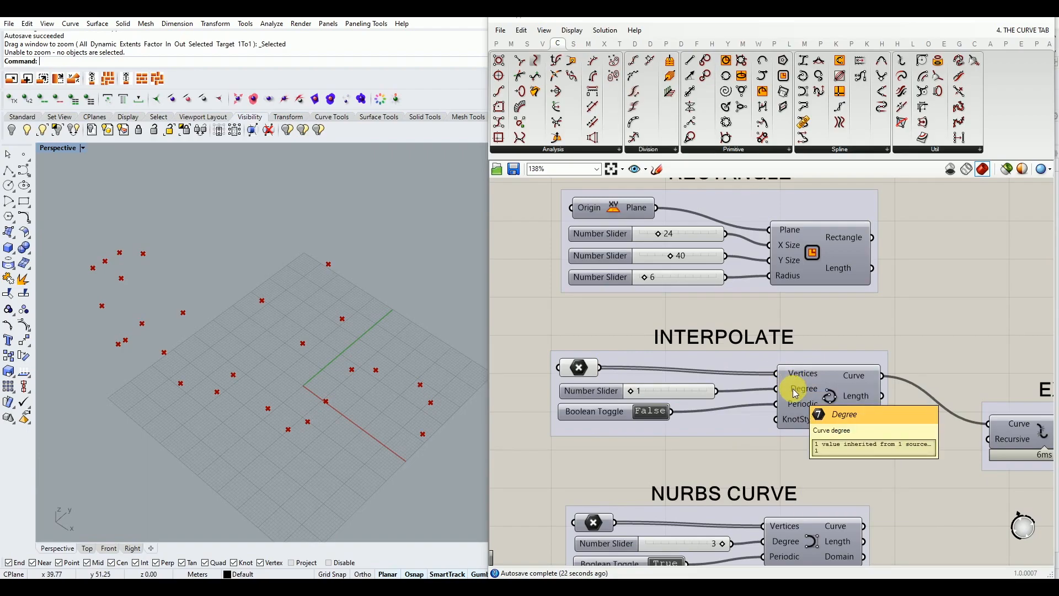
pyautogui.middleClick(829, 397)
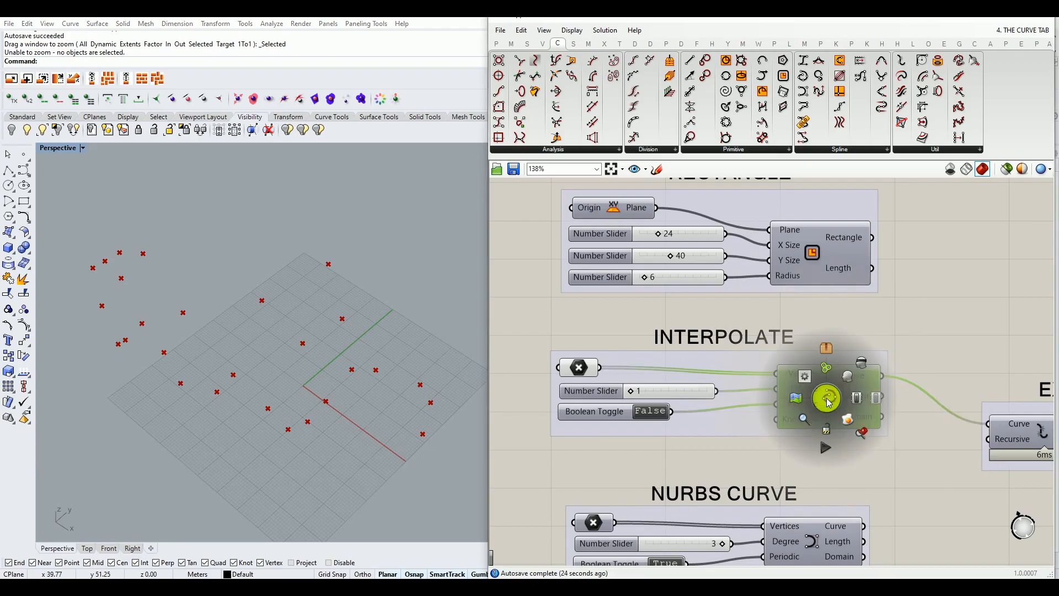
pyautogui.click(848, 384)
pyautogui.click(871, 338)
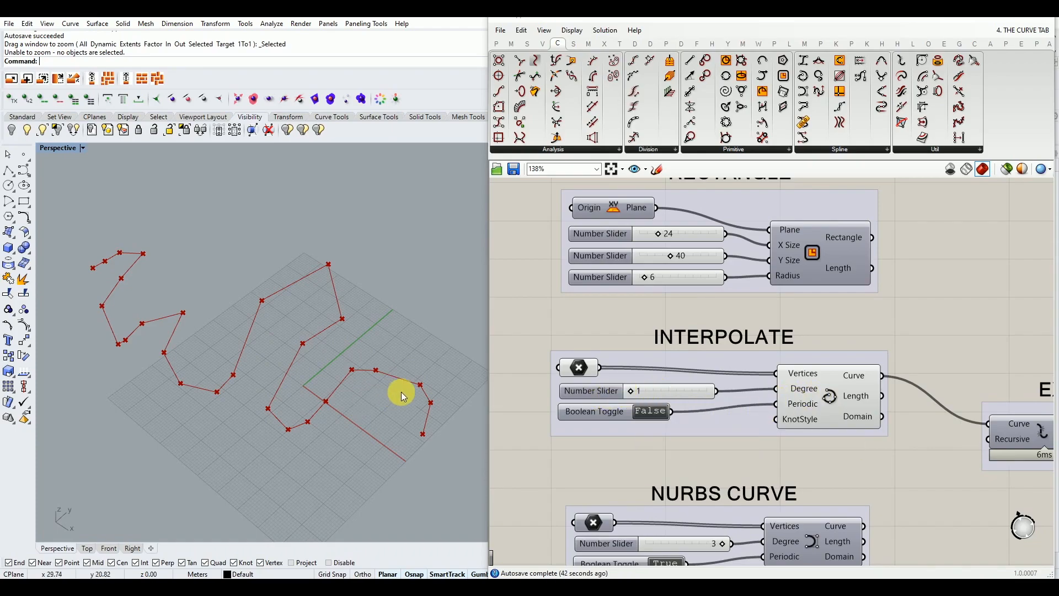
pyautogui.scroll(5, 384, 376)
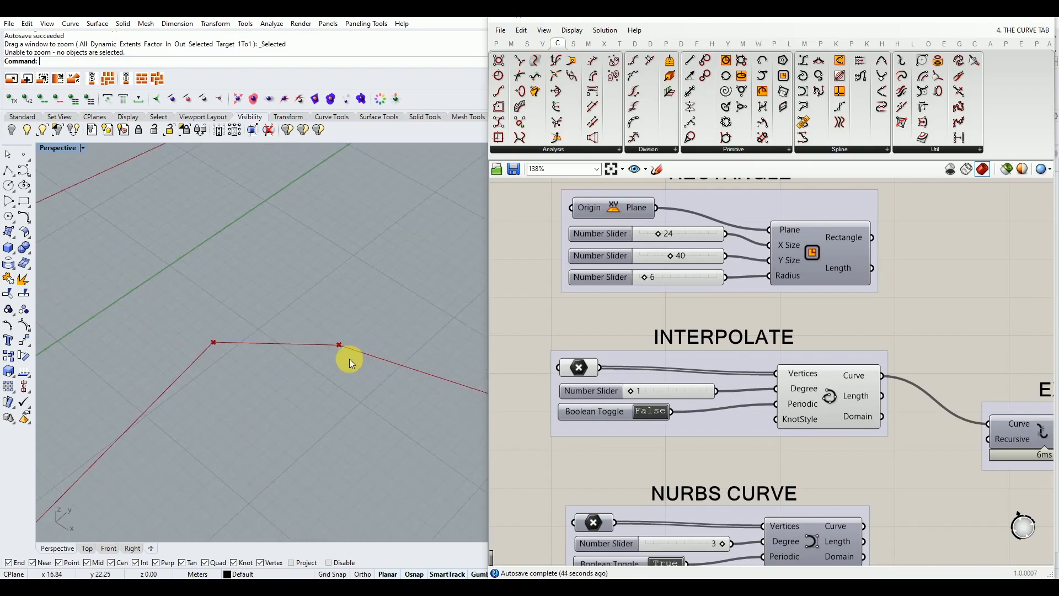
pyautogui.scroll(-5, 227, 340)
# Try degrees 2 and 3 on the Interpolate curve, checking the component's warning, and return the degree to 1
pyautogui.scroll(-3, 353, 386)
pyautogui.scroll(3, 385, 359)
pyautogui.click(646, 398)
pyautogui.moveTo(645, 396); pyautogui.dragTo(664, 398)
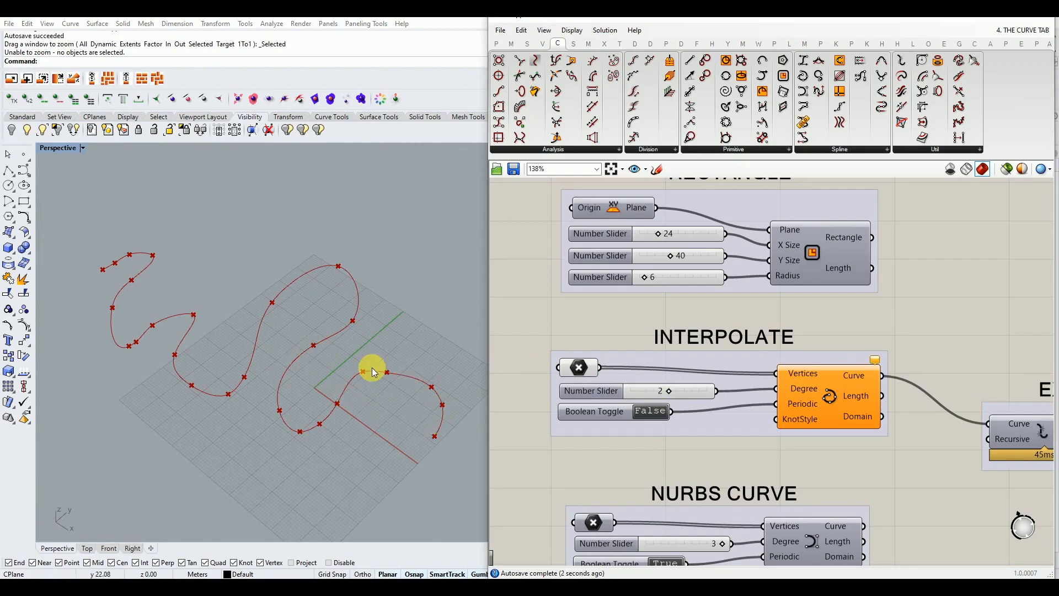
pyautogui.moveTo(876, 362)
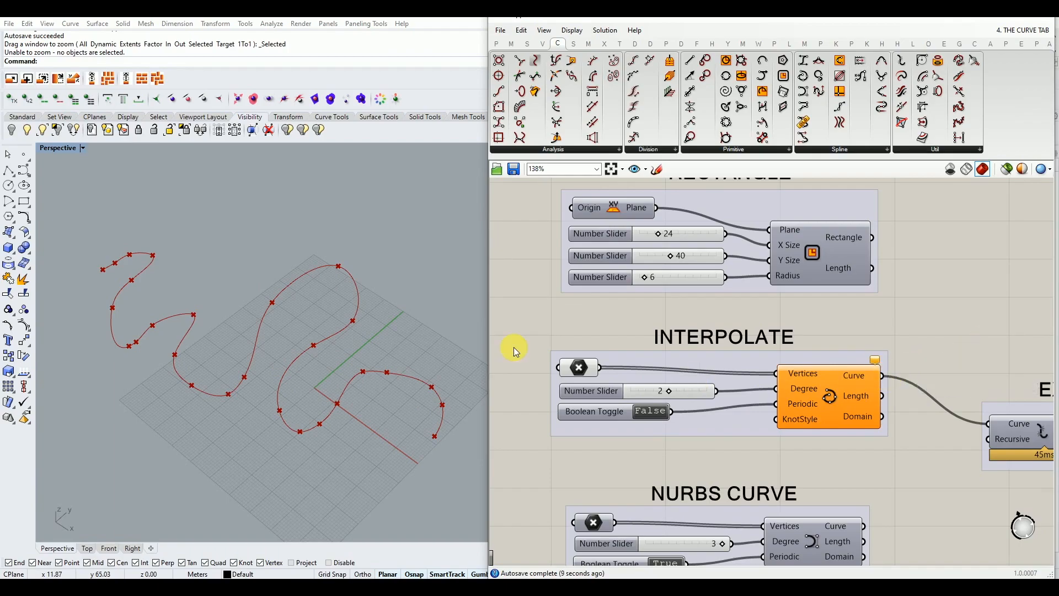
pyautogui.click(849, 401)
pyautogui.click(819, 329)
pyautogui.moveTo(667, 397); pyautogui.dragTo(702, 399)
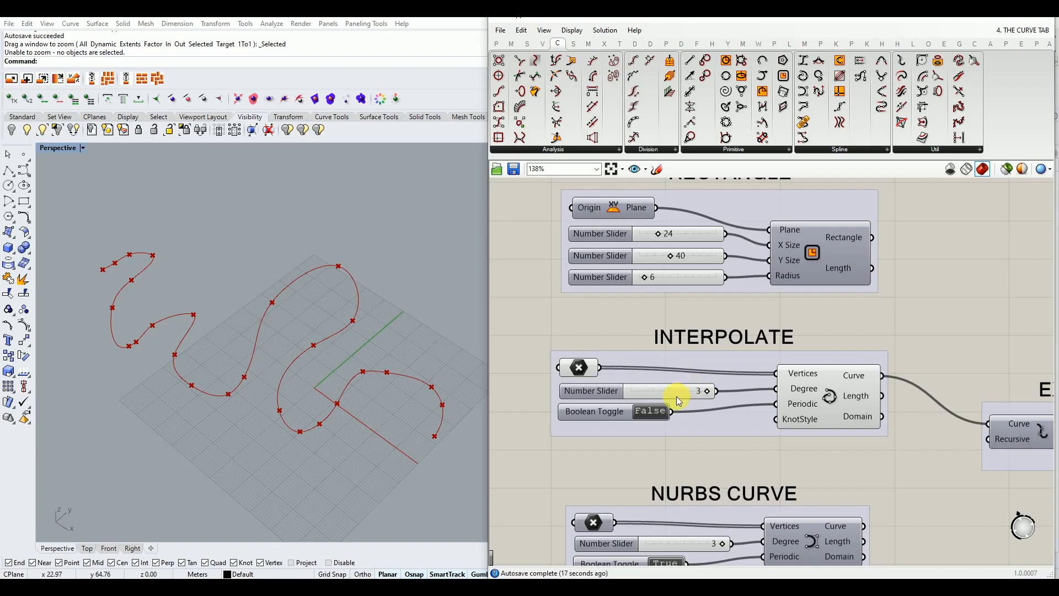
pyautogui.moveTo(709, 393); pyautogui.dragTo(640, 399)
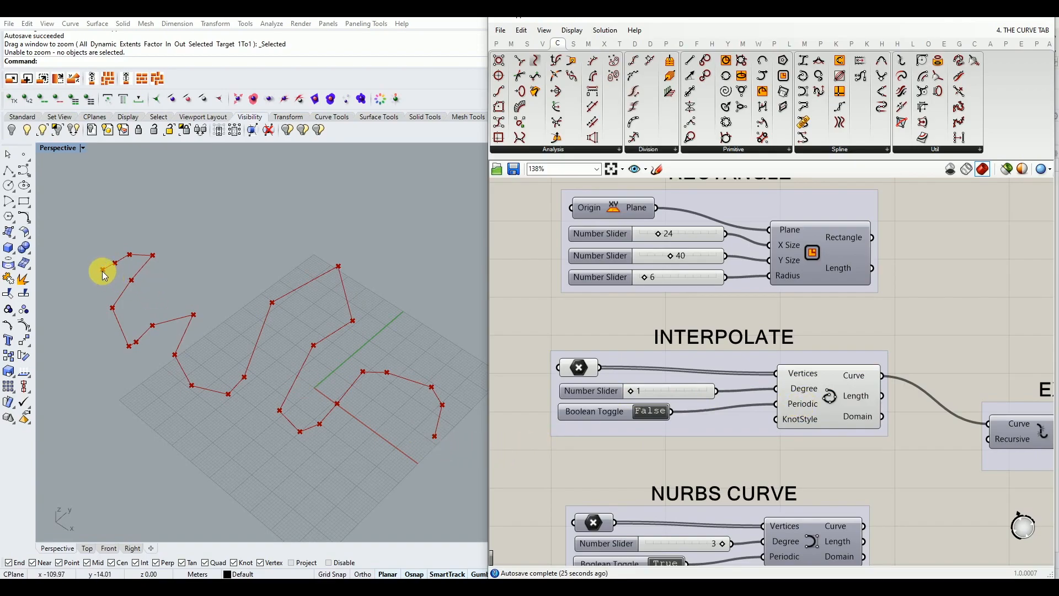
# Locate the Boolean Toggle in the component library and set the Interpolate component's Periodic toggle to True
pyautogui.scroll(2, 613, 415)
pyautogui.moveTo(614, 414); pyautogui.dragTo(611, 426)
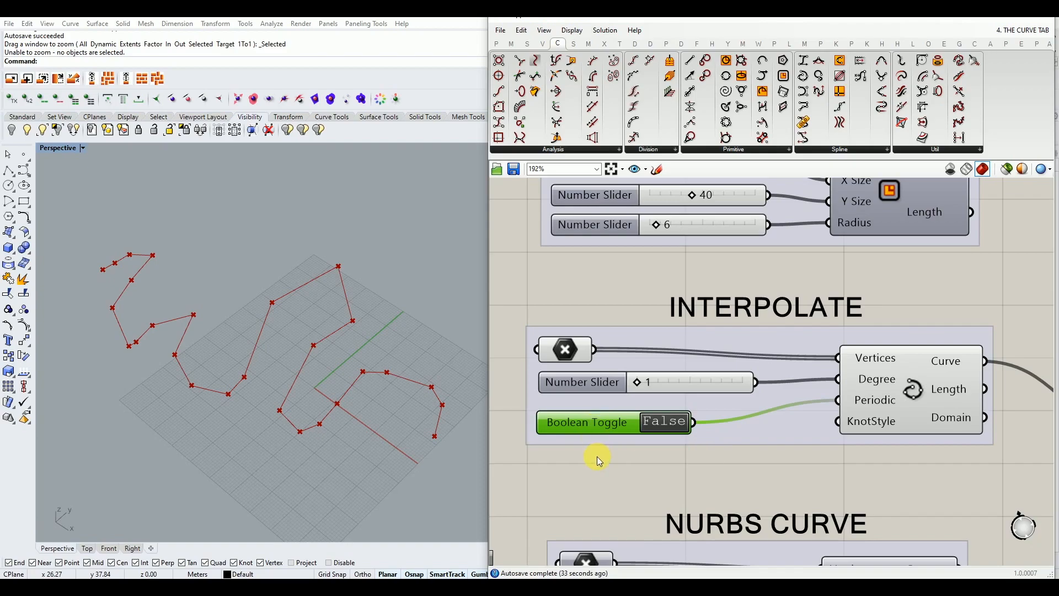
pyautogui.keyDown('ctrl'); pyautogui.keyDown('alt'); pyautogui.click(595, 425); pyautogui.keyUp('alt'); pyautogui.keyUp('ctrl')
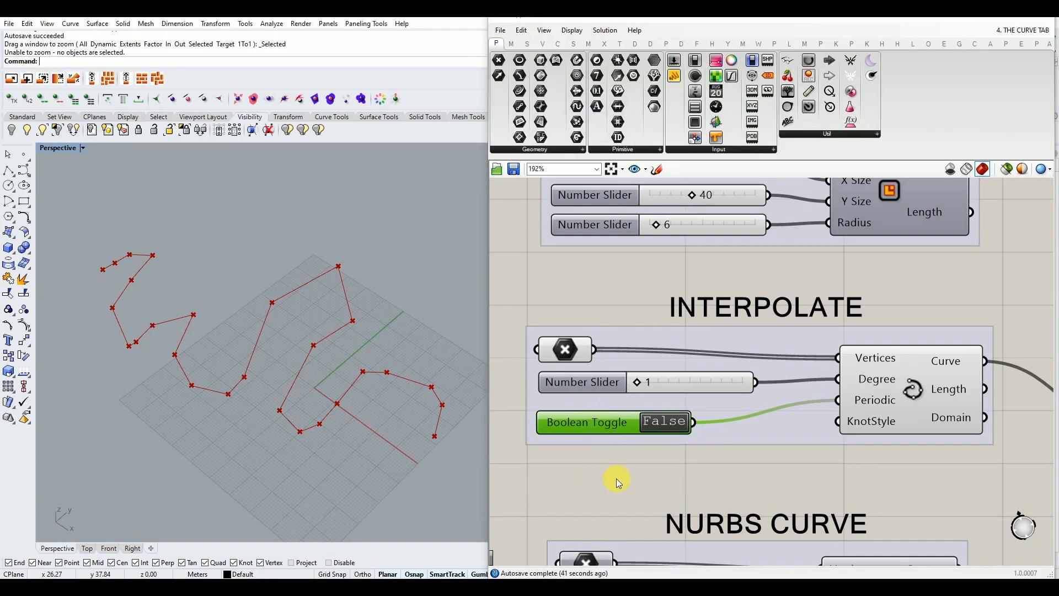
pyautogui.doubleClick(667, 423)
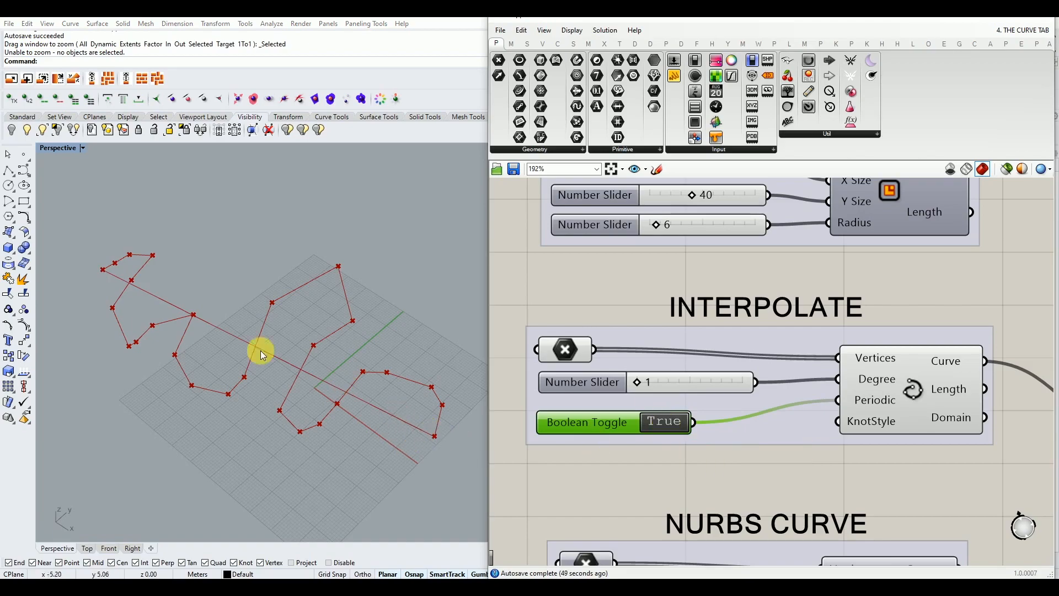
# Change the periodic Interpolate curve's degree to 2 and then to 3, and inspect the closed curve
pyautogui.moveTo(656, 392); pyautogui.dragTo(682, 385)
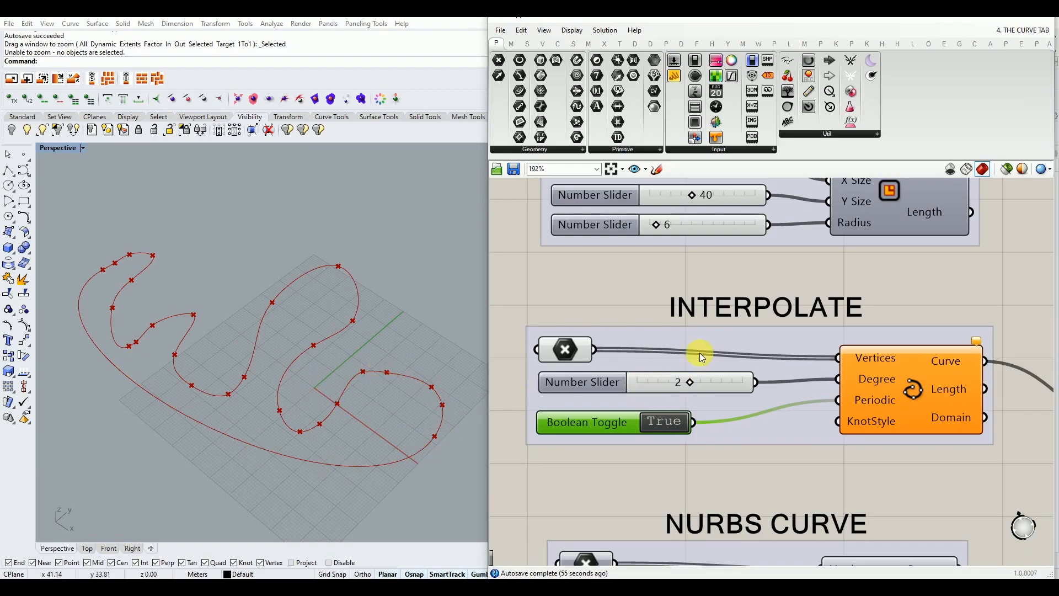
pyautogui.moveTo(700, 386); pyautogui.dragTo(734, 389)
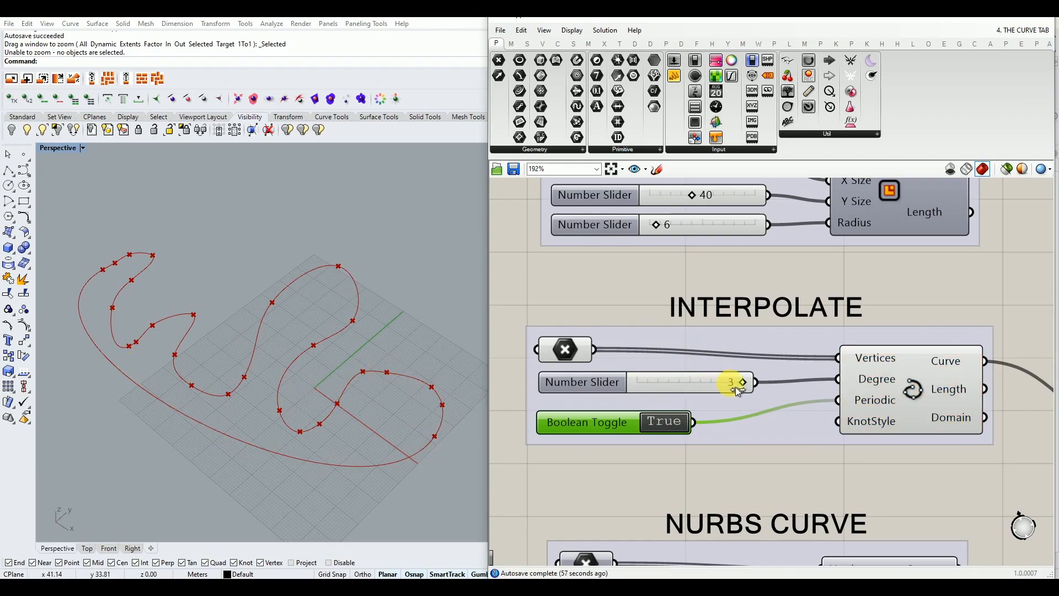
pyautogui.click(954, 377)
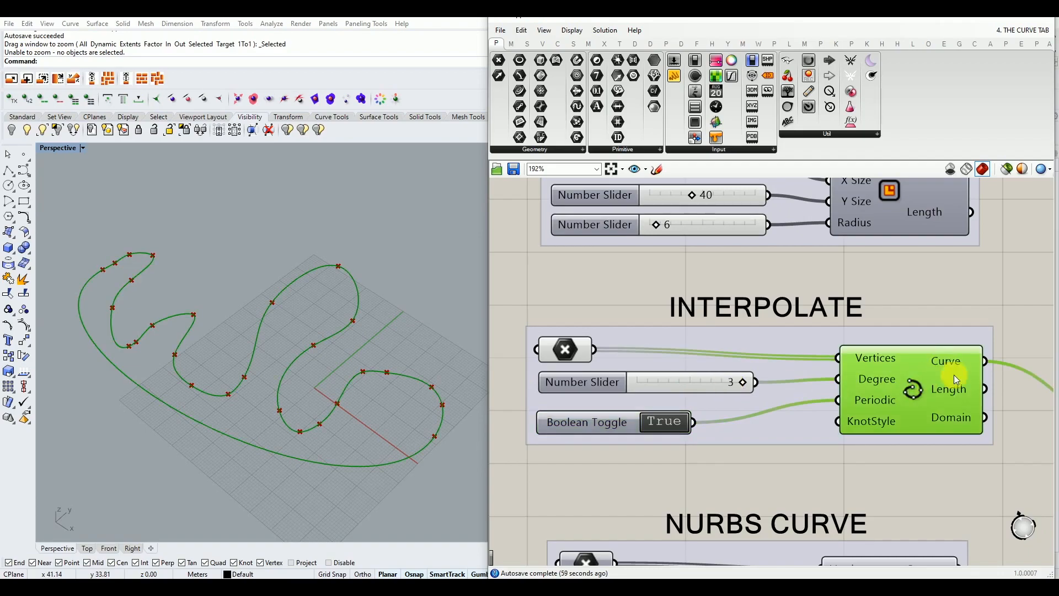
pyautogui.click(934, 300)
pyautogui.scroll(-5, 229, 413)
pyautogui.scroll(4, 227, 365)
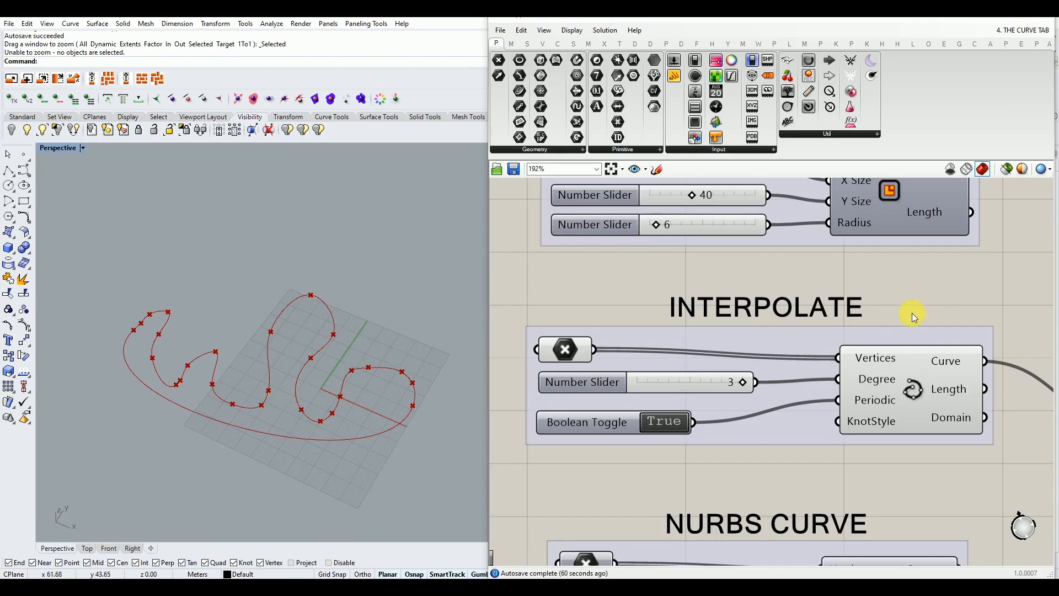
pyautogui.scroll(-3, 577, 384)
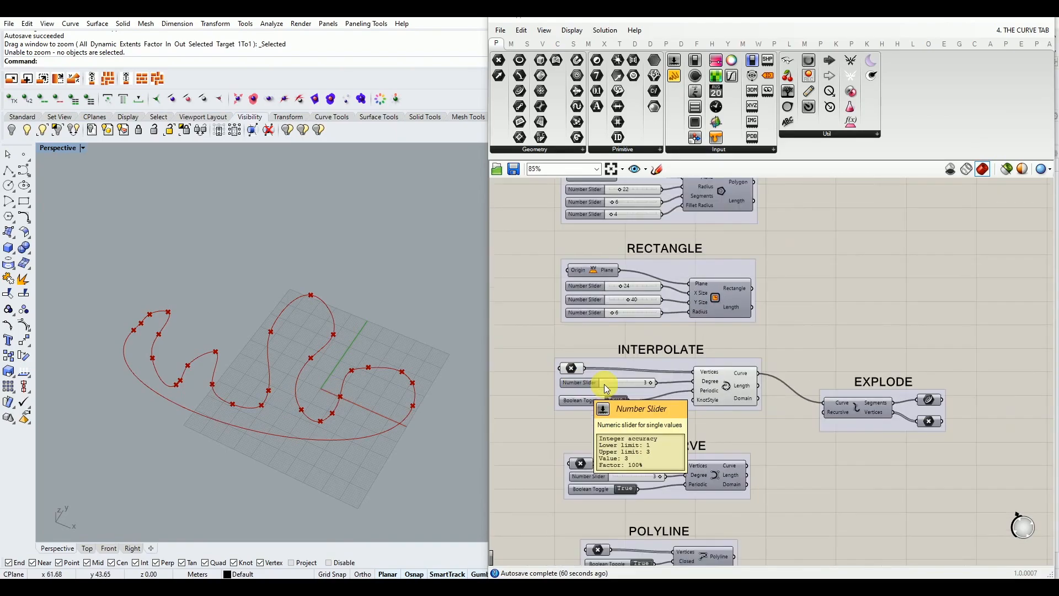
# Turn off the preview of the Interpolate component and its input points
pyautogui.scroll(1, 903, 399)
pyautogui.moveTo(703, 328); pyautogui.dragTo(509, 429)
pyautogui.middleClick(514, 425)
pyautogui.click(538, 391)
pyautogui.click(800, 366)
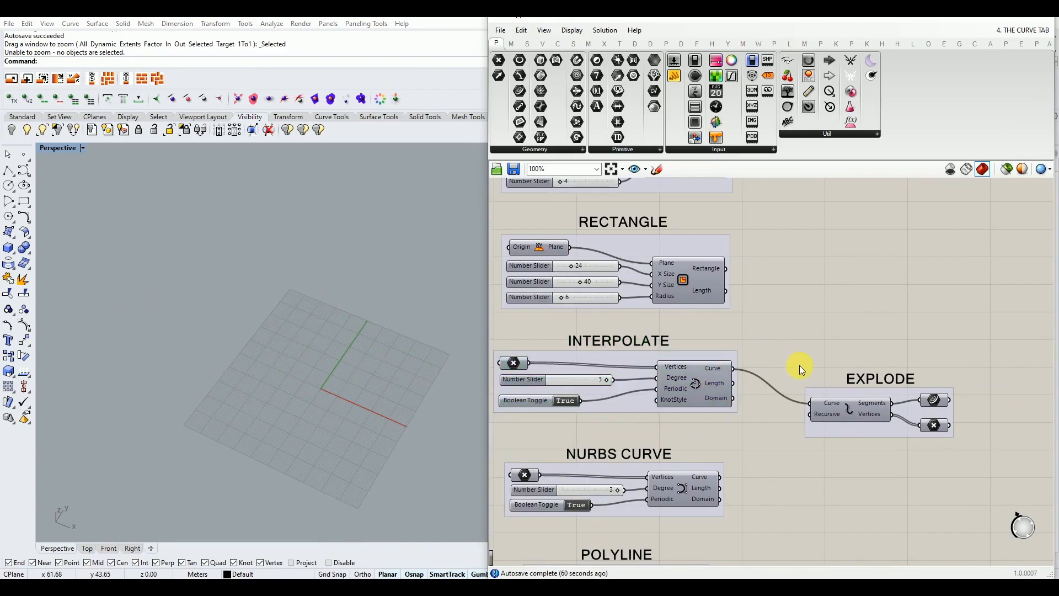
# Turn on the preview of the Explode component connected to the Interpolate curve
pyautogui.scroll(3, 971, 413)
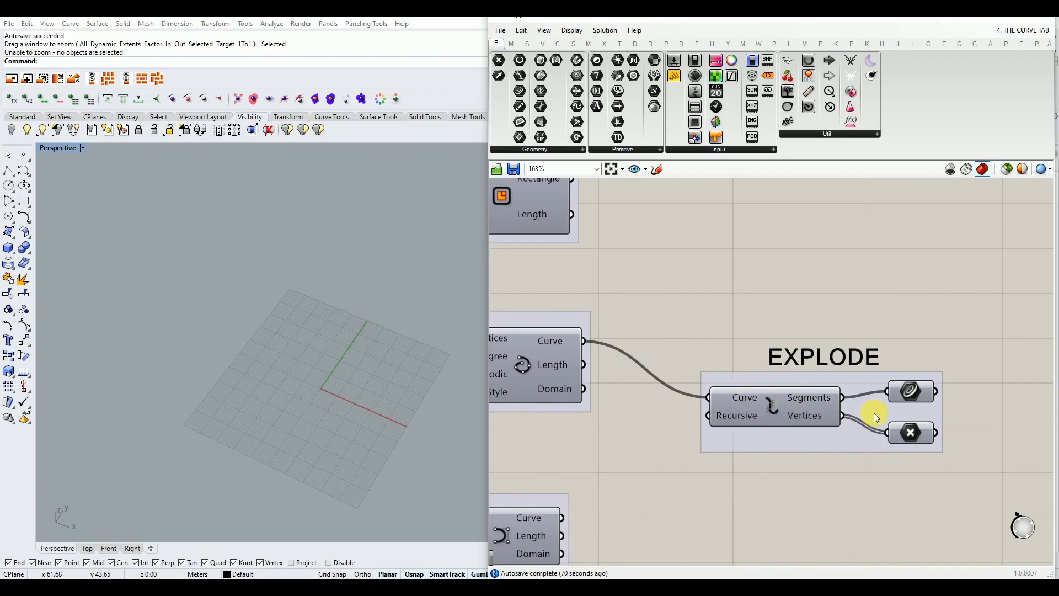
pyautogui.scroll(2, 773, 397)
pyautogui.click(810, 416)
pyautogui.middleClick(768, 415)
pyautogui.click(788, 391)
pyautogui.click(771, 327)
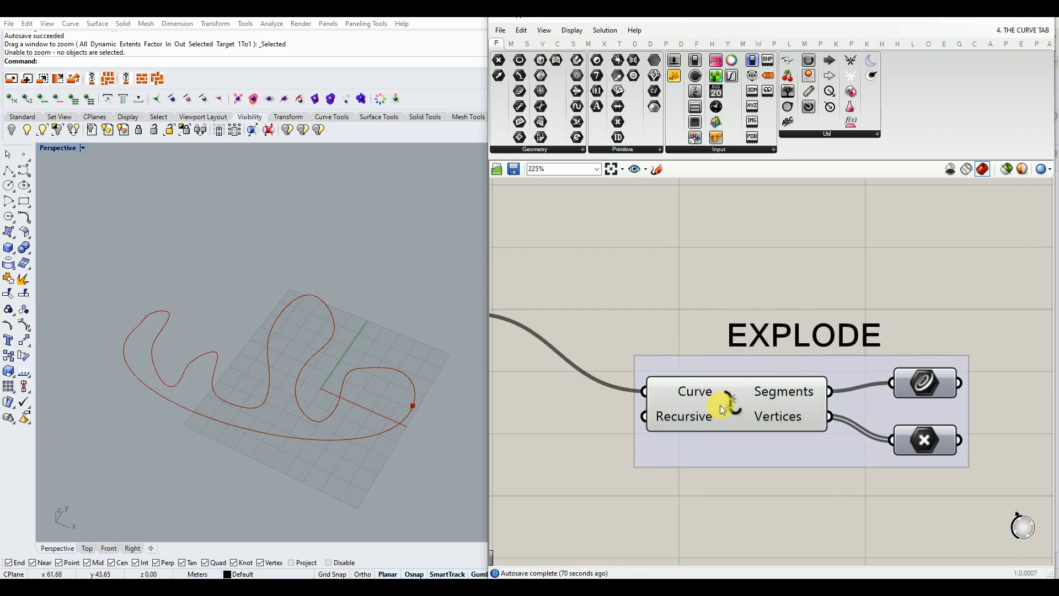
# Turn on the preview of the Curve parameter fed by Explode's Segments output and hide the Explode component's own preview
pyautogui.scroll(-2, 720, 405)
pyautogui.scroll(3, 805, 401)
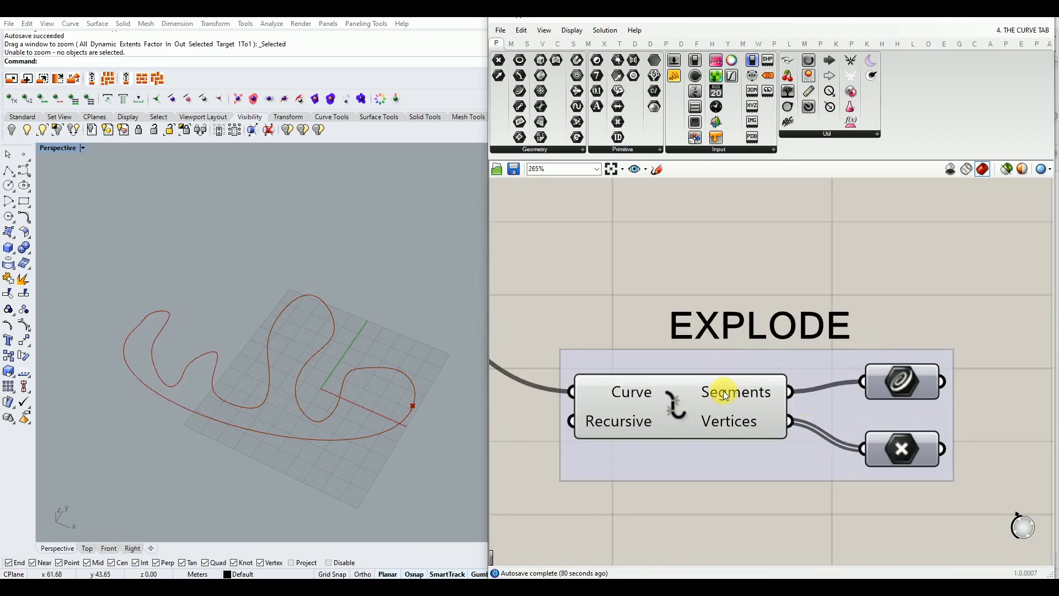
pyautogui.click(902, 382)
pyautogui.middleClick(904, 381)
pyautogui.click(928, 373)
pyautogui.click(679, 409)
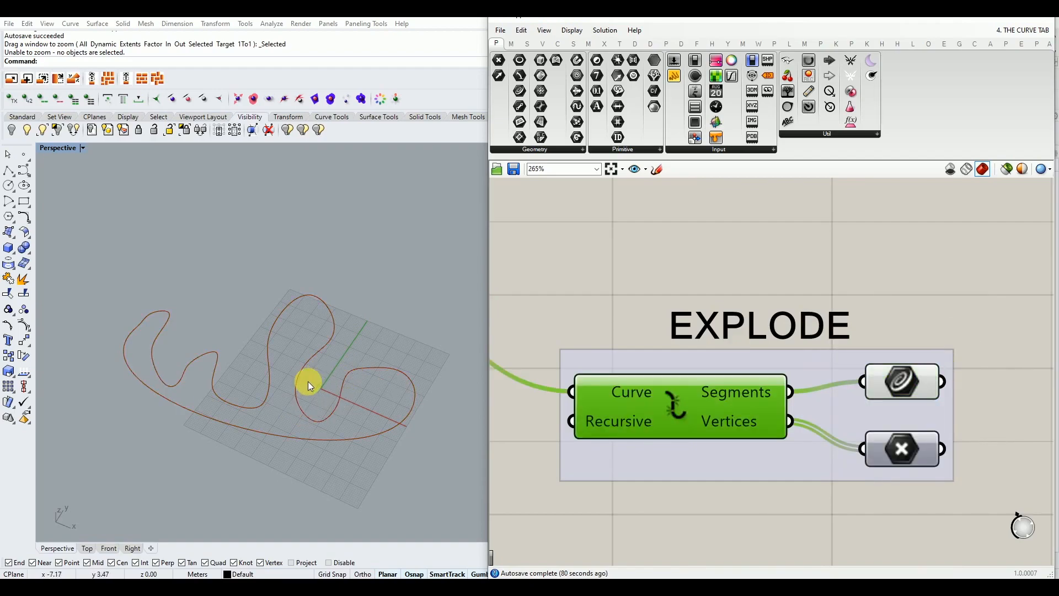
# Turn on the preview of the Point parameter fed by Explode's Vertices output and inspect the exploded segments and vertices
pyautogui.click(894, 455)
pyautogui.middleClick(902, 439)
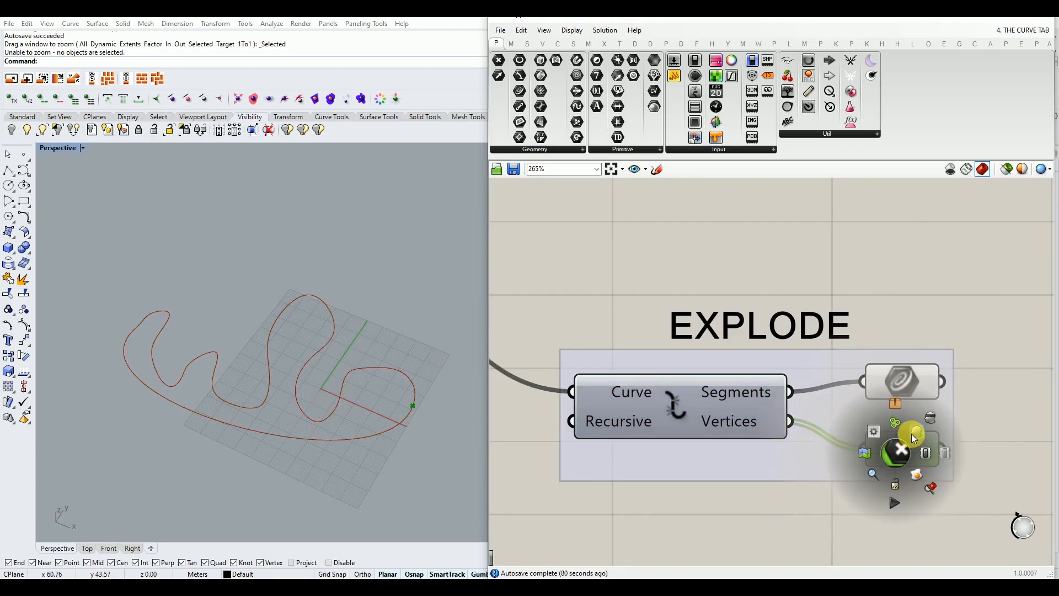
pyautogui.click(911, 433)
pyautogui.scroll(2, 428, 409)
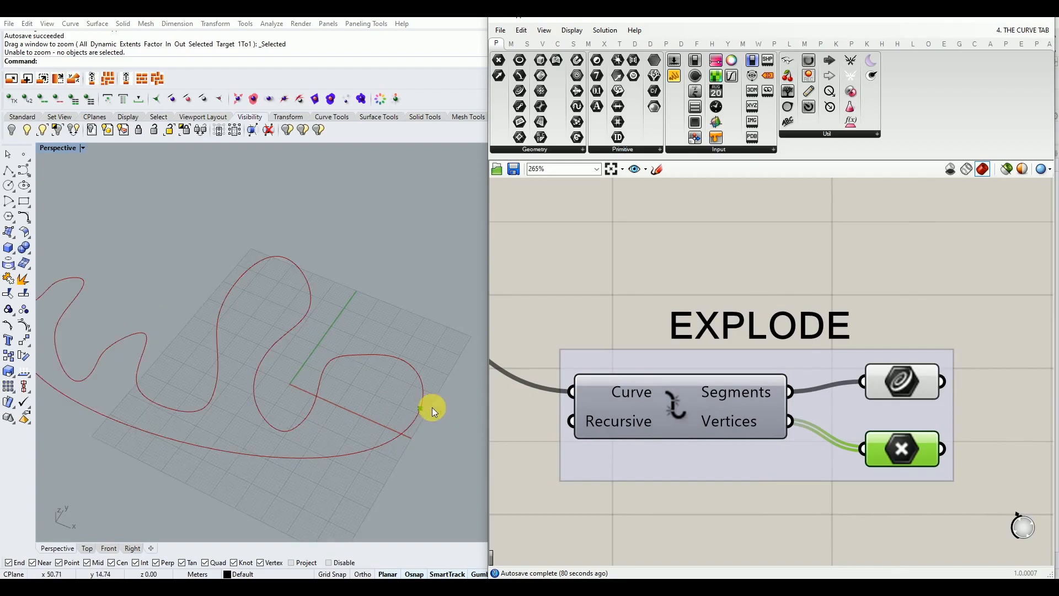
pyautogui.click(533, 495)
pyautogui.scroll(-4, 782, 417)
pyautogui.scroll(2, 591, 406)
pyautogui.click(984, 414)
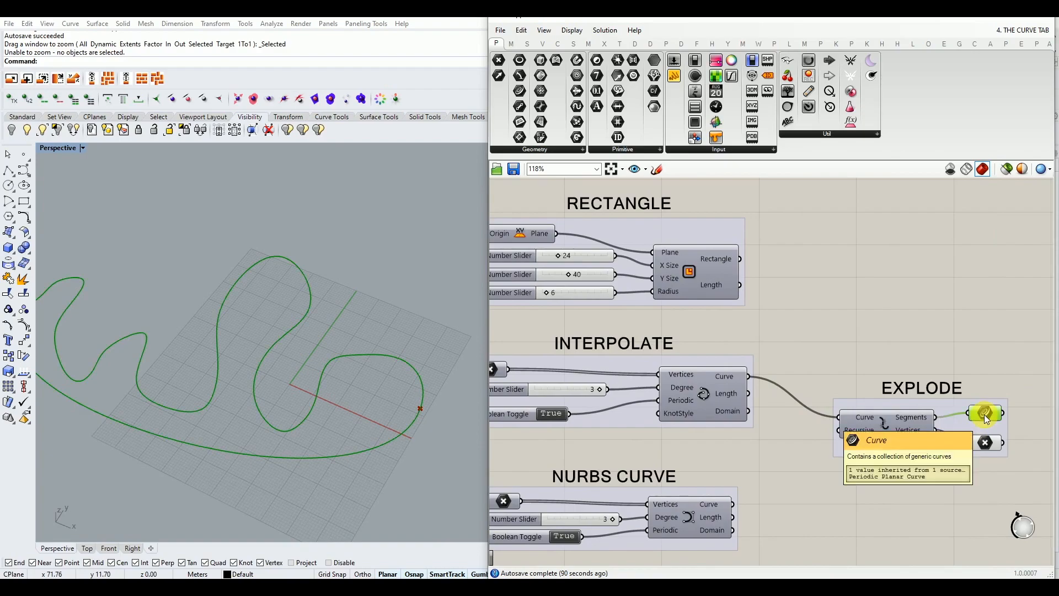
pyautogui.click(983, 456)
# Set the Interpolate component's Periodic toggle to False and inspect the exploded segments and vertices of the open curve
pyautogui.scroll(-2, 993, 387)
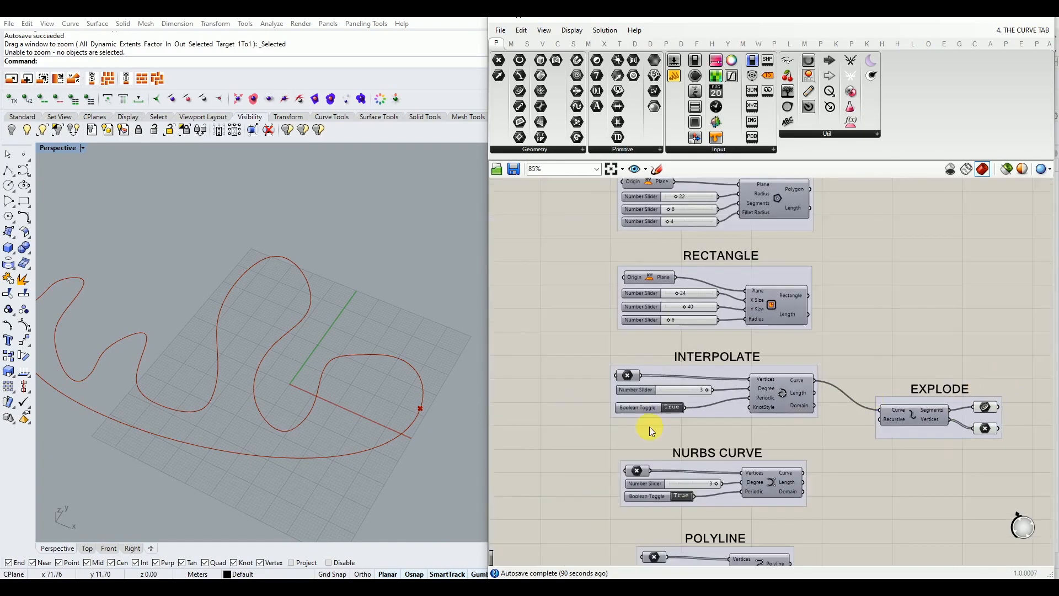
pyautogui.scroll(3, 676, 408)
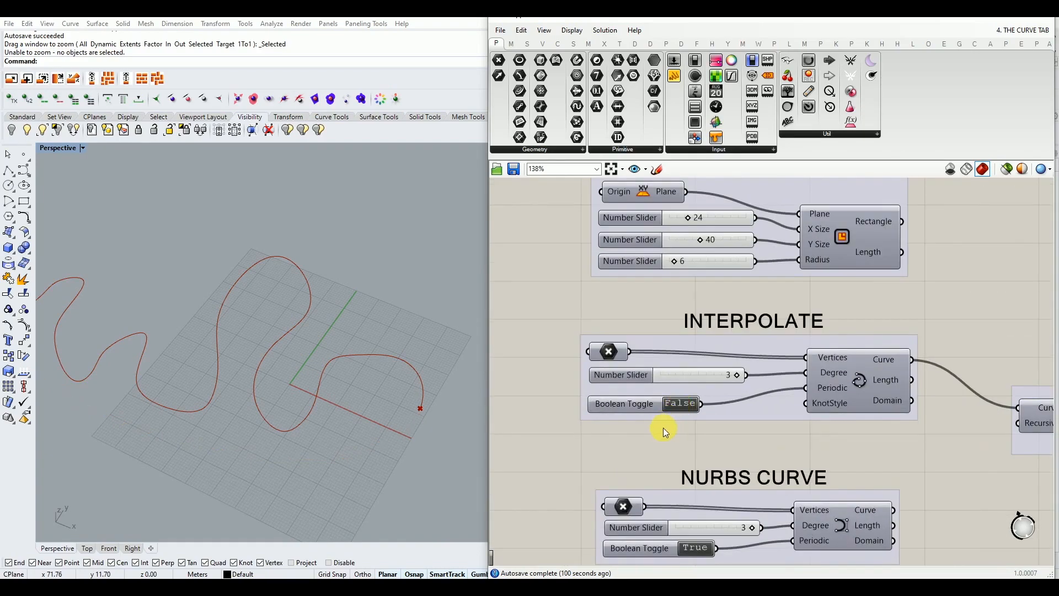
pyautogui.scroll(-5, 664, 428)
pyautogui.scroll(4, 838, 423)
pyautogui.click(878, 418)
pyautogui.scroll(-3, 381, 424)
pyautogui.scroll(2, 377, 408)
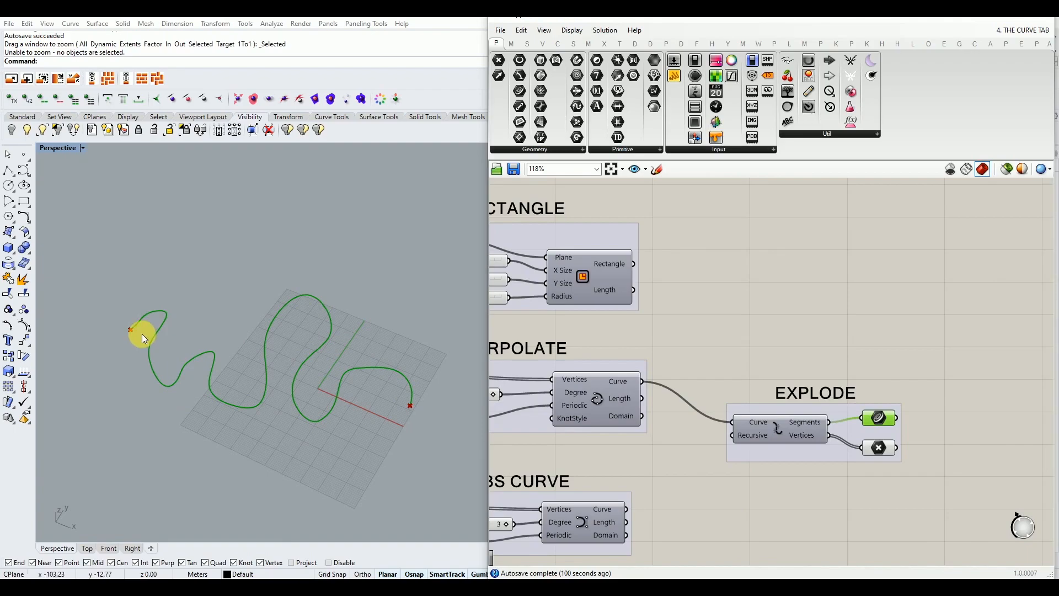
pyautogui.scroll(1, 880, 446)
pyautogui.click(878, 448)
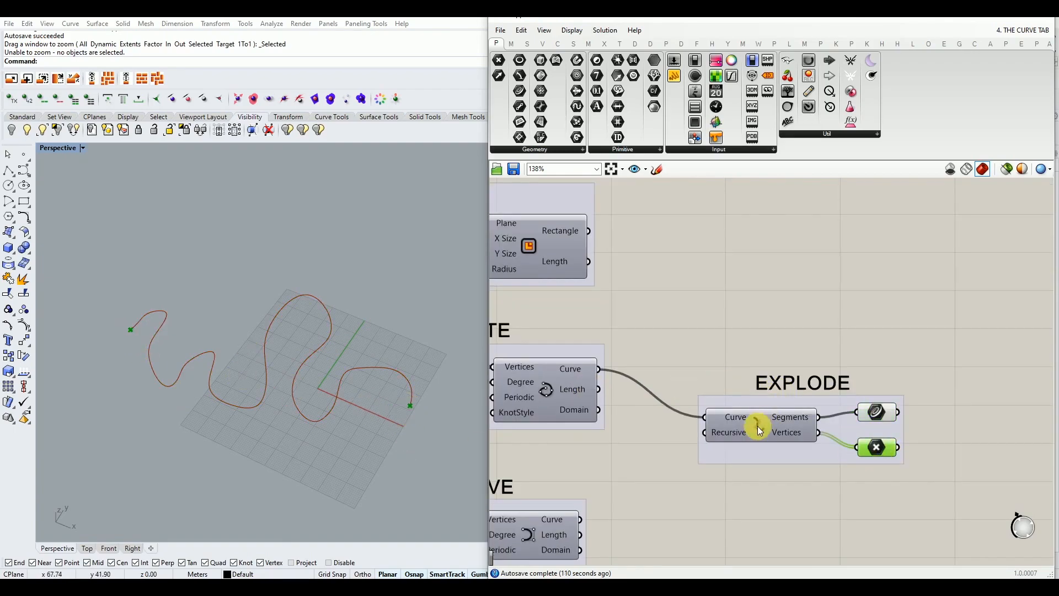
# Nudge the Explode component slightly within its group and turn off the preview of the whole Explode group
pyautogui.moveTo(761, 431); pyautogui.dragTo(763, 435)
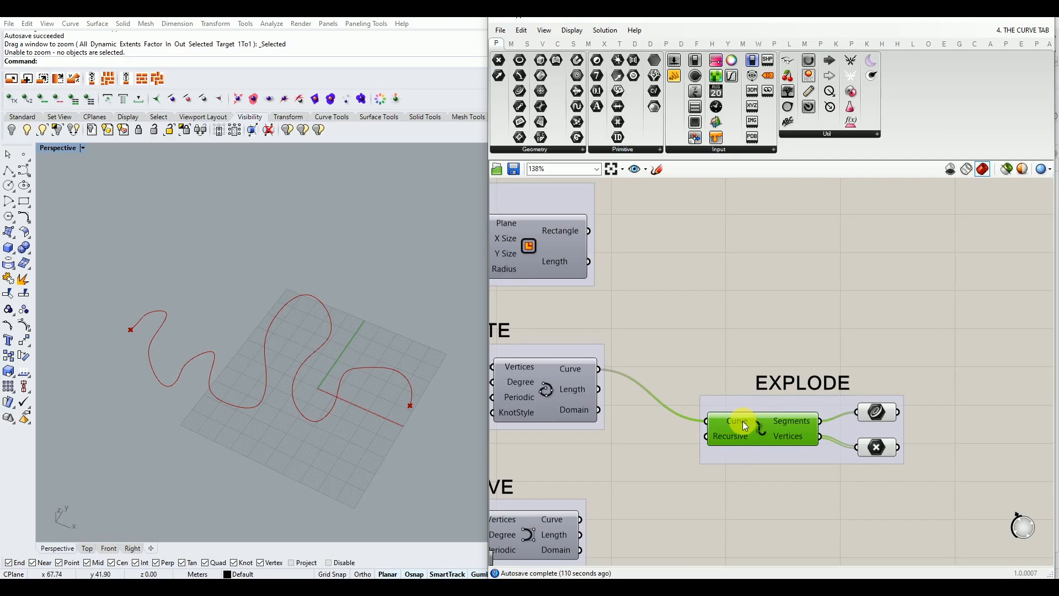
pyautogui.moveTo(947, 384); pyautogui.dragTo(876, 453)
pyautogui.middleClick(877, 452)
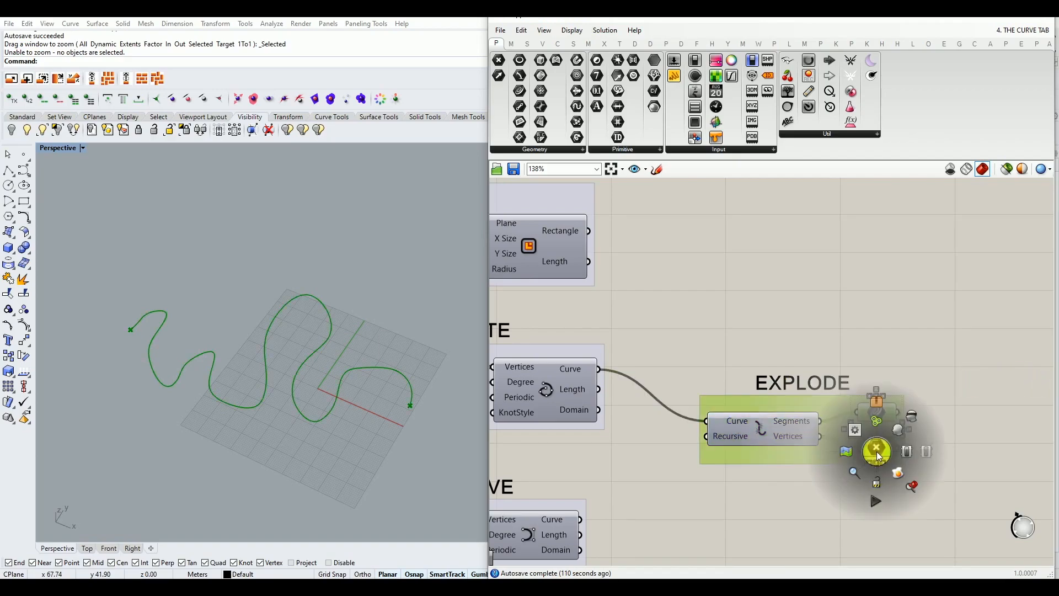
pyautogui.click(912, 417)
# Locate the Nurbs Curve component in the component library and turn on the preview of the points feeding its Vertices input
pyautogui.scroll(-3, 925, 392)
pyautogui.scroll(3, 753, 486)
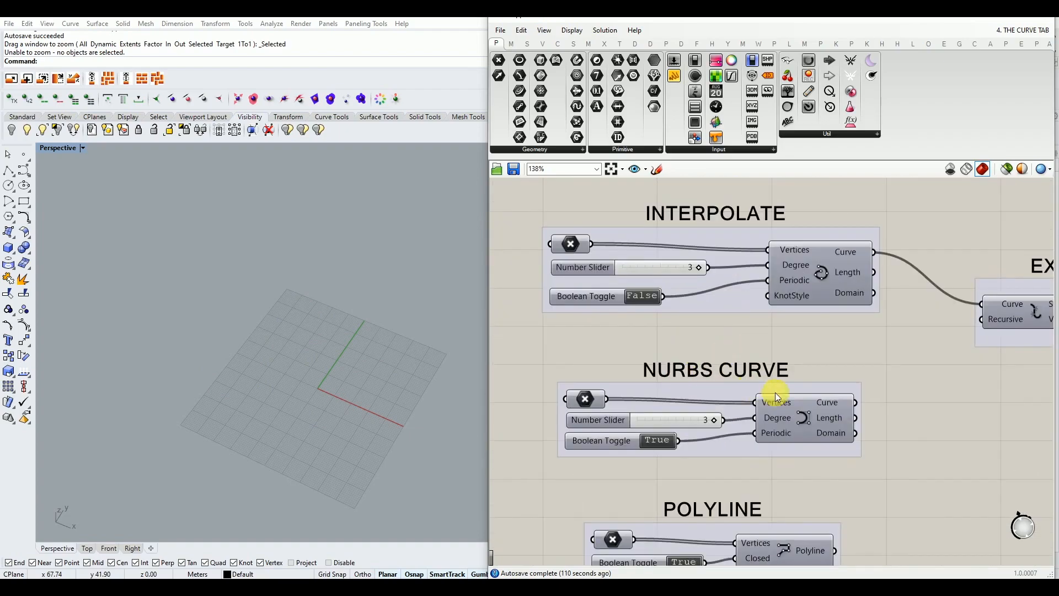
pyautogui.click(800, 423)
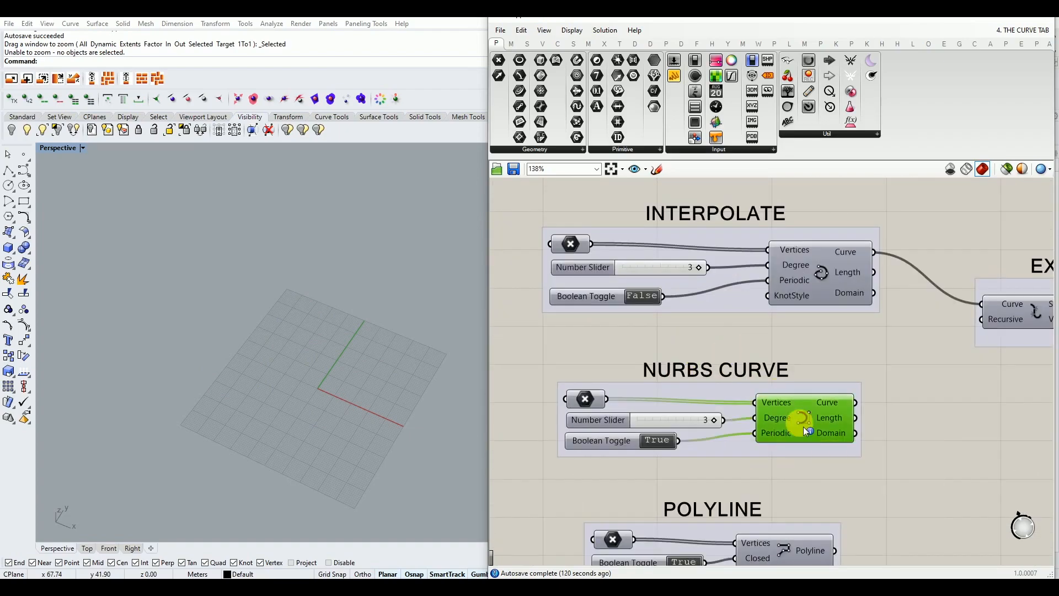
pyautogui.keyDown('ctrl'); pyautogui.keyDown('alt'); pyautogui.click(805, 422); pyautogui.keyUp('alt'); pyautogui.keyUp('ctrl')
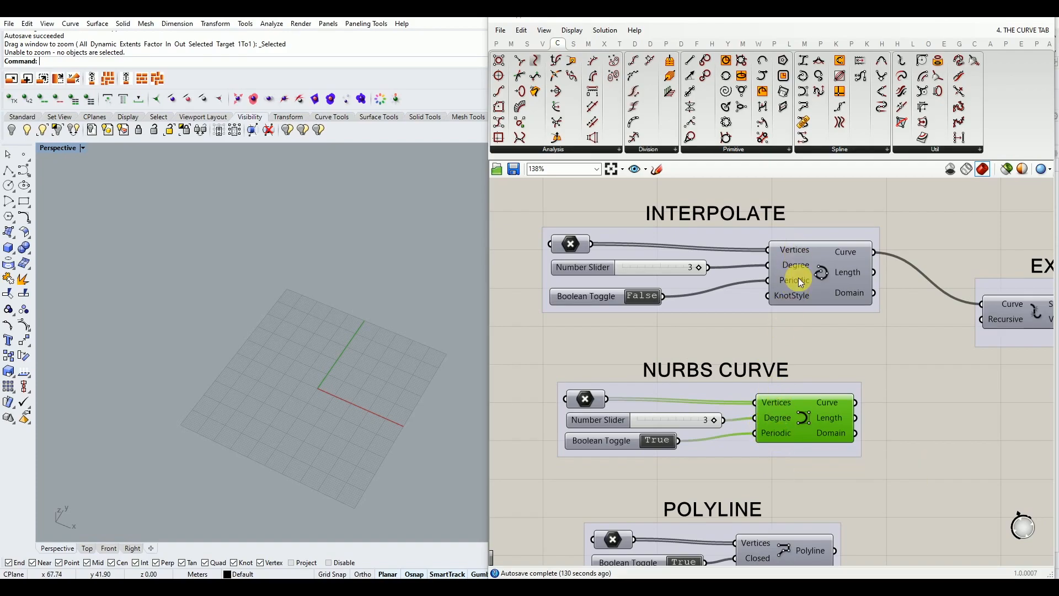
pyautogui.click(579, 398)
pyautogui.scroll(3, 405, 385)
pyautogui.click(539, 357)
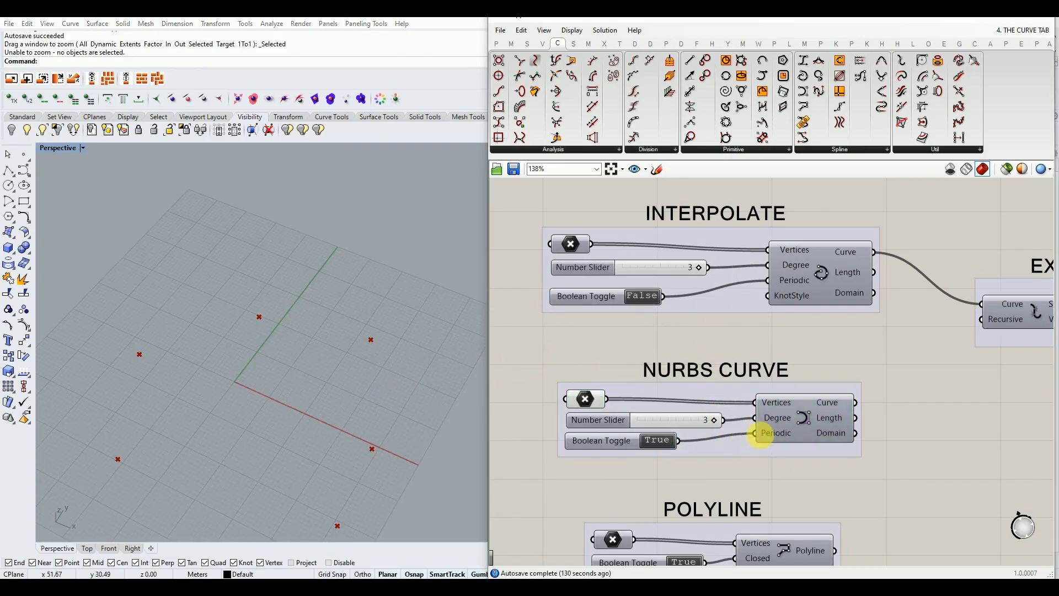
# Turn on the preview of the Nurbs Curve component and inspect the closed curve against its control points
pyautogui.moveTo(767, 436)
pyautogui.click(781, 430)
pyautogui.middleClick(781, 428)
pyautogui.click(793, 413)
pyautogui.scroll(-7, 430, 369)
pyautogui.scroll(3, 429, 369)
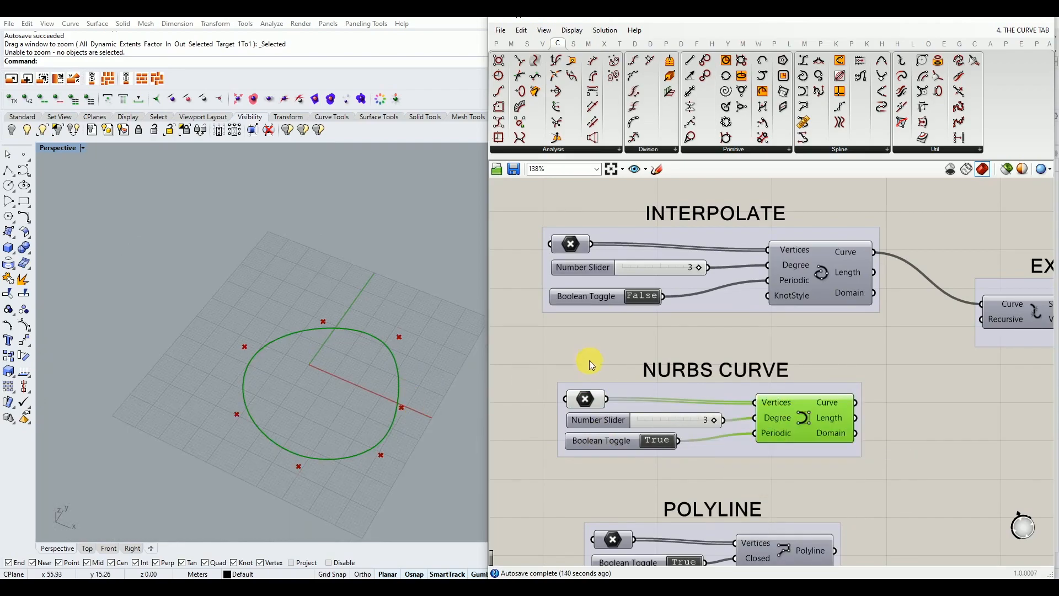
pyautogui.click(589, 360)
# Try degree 1 on the NURBS curve and return it to 3, and switch Periodic to False and back to True
pyautogui.moveTo(711, 425); pyautogui.dragTo(656, 433)
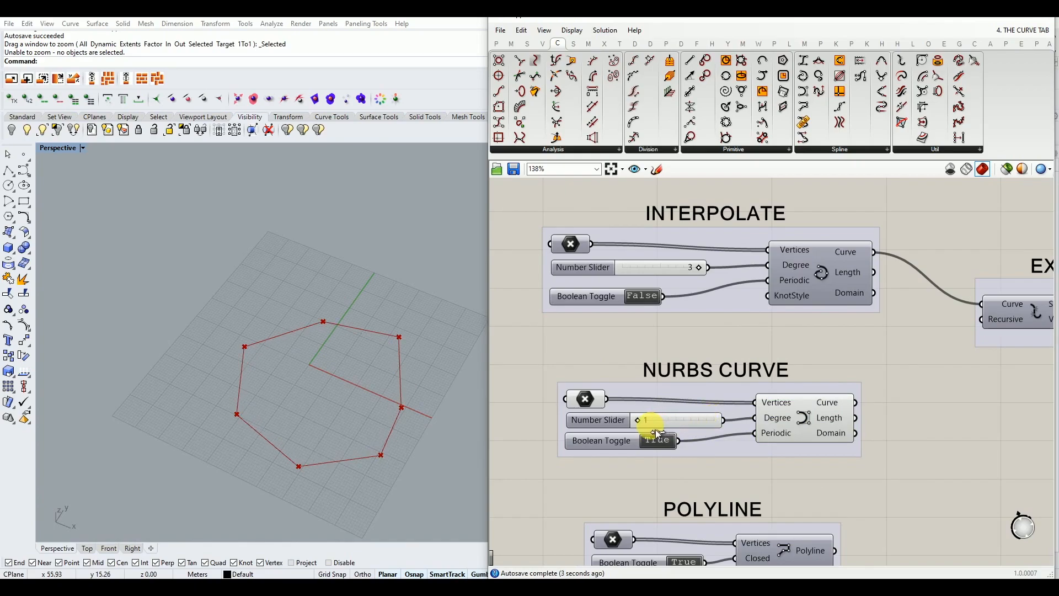
pyautogui.moveTo(657, 432); pyautogui.dragTo(724, 423)
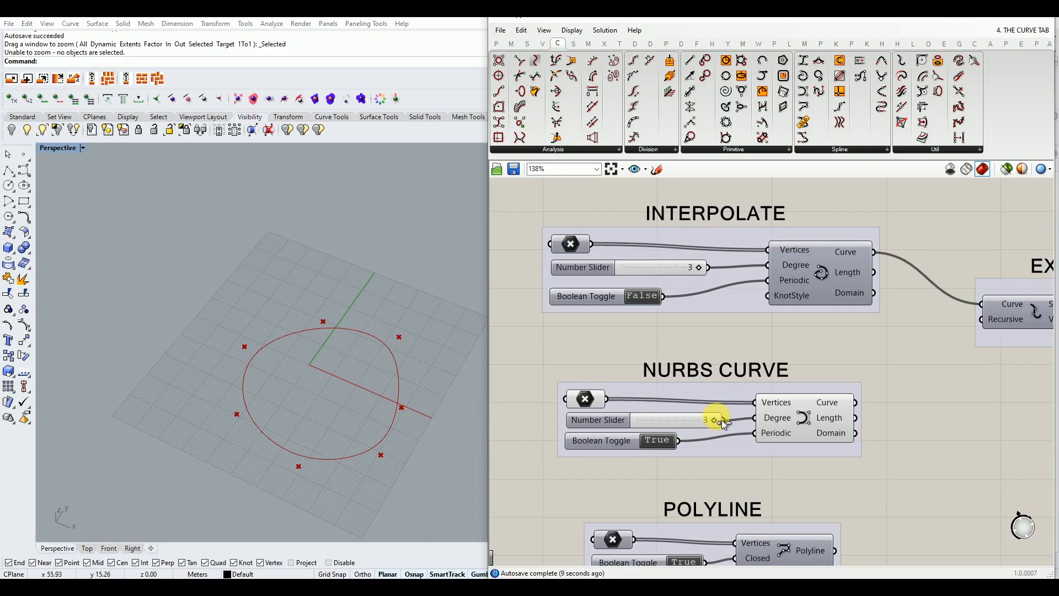
pyautogui.doubleClick(659, 441)
pyautogui.scroll(2, 343, 444)
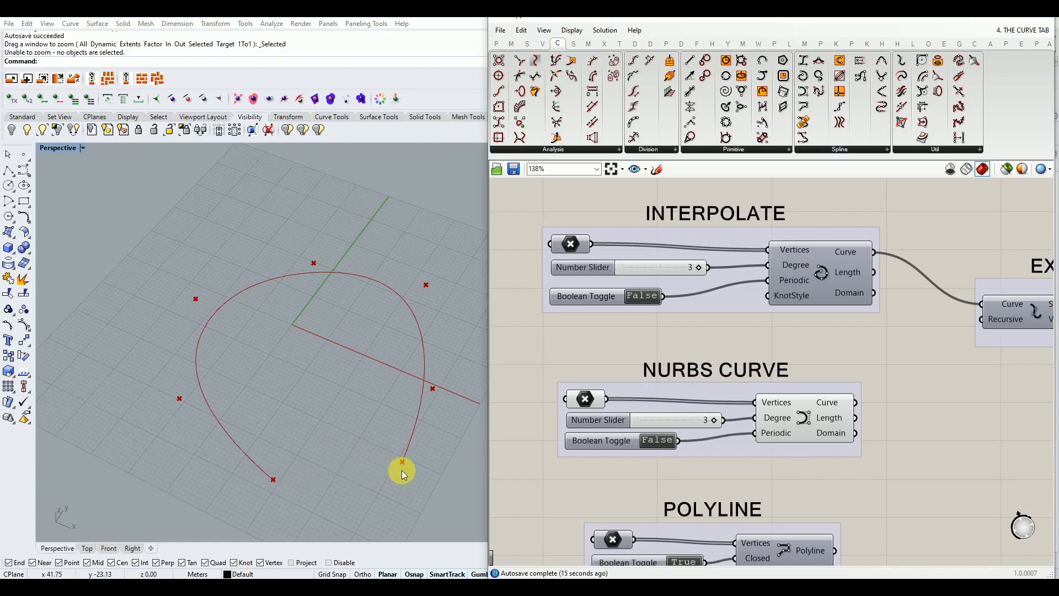
pyautogui.doubleClick(653, 439)
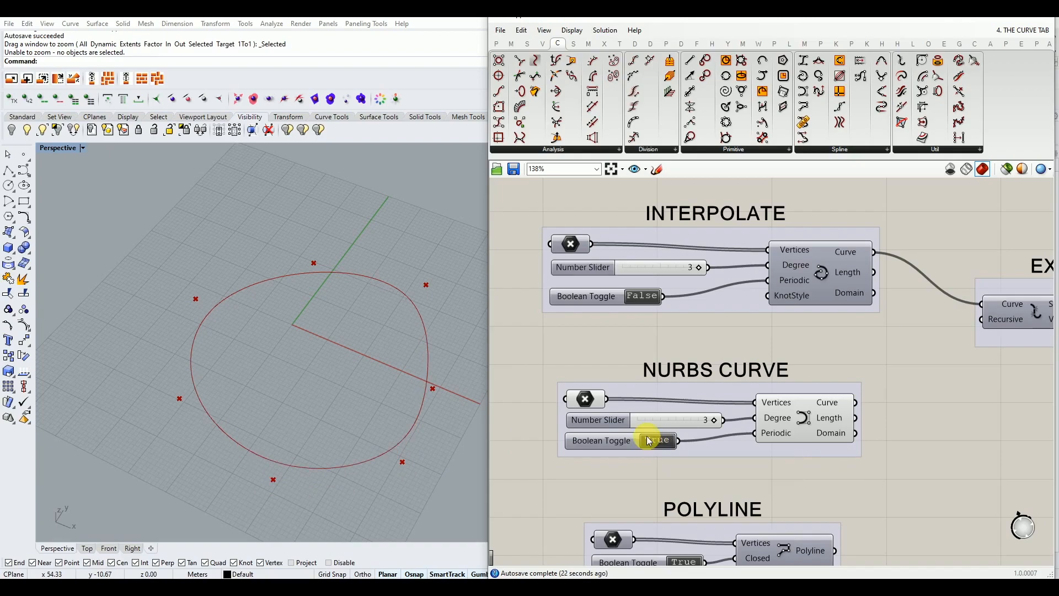
# Turn off the preview of the Nurbs Curve component and its input points
pyautogui.scroll(-3, 640, 420)
pyautogui.scroll(2, 634, 446)
pyautogui.moveTo(783, 363); pyautogui.dragTo(603, 460)
pyautogui.middleClick(600, 432)
pyautogui.click(634, 397)
pyautogui.click(620, 354)
# Turn on the preview of the points feeding the Polyline component's Vertices input
pyautogui.scroll(-2, 622, 353)
pyautogui.scroll(2, 673, 459)
pyautogui.scroll(1, 651, 486)
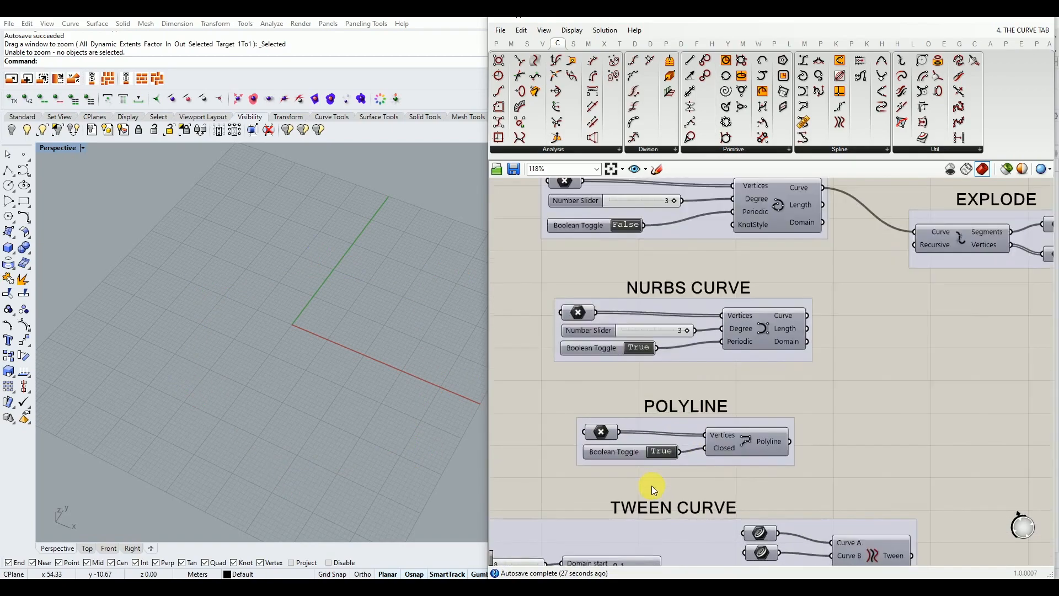
pyautogui.scroll(1, 651, 486)
pyautogui.click(593, 422)
pyautogui.middleClick(594, 422)
pyautogui.click(602, 396)
pyautogui.moveTo(305, 383); pyautogui.dragTo(307, 378, button='right')
pyautogui.click(532, 369)
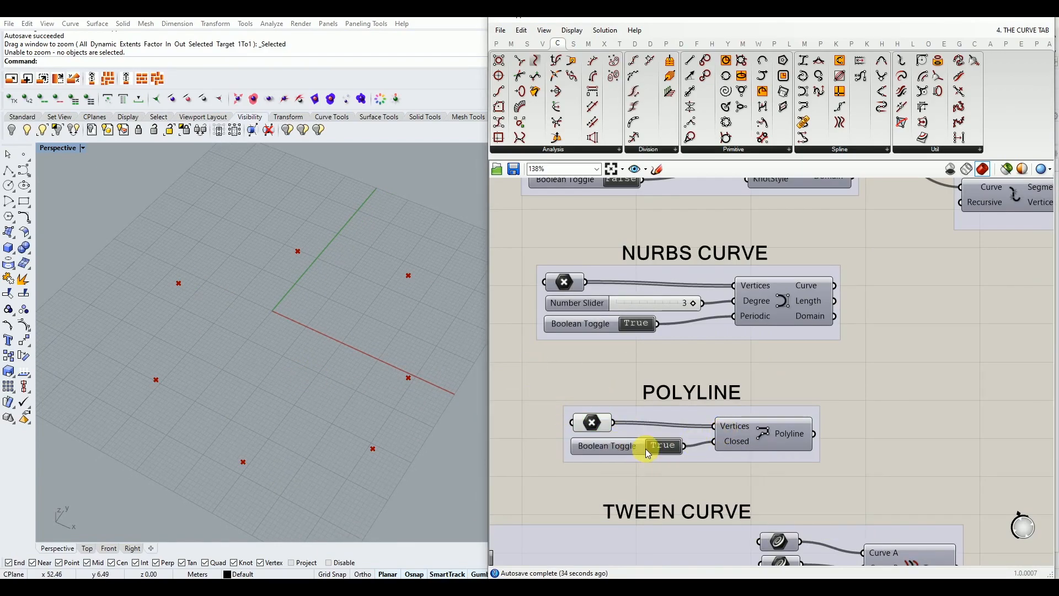
# Turn on the preview of the Polyline component and set its Closed toggle to False
pyautogui.click(749, 439)
pyautogui.middleClick(749, 439)
pyautogui.click(767, 429)
pyautogui.rightClick(427, 403)
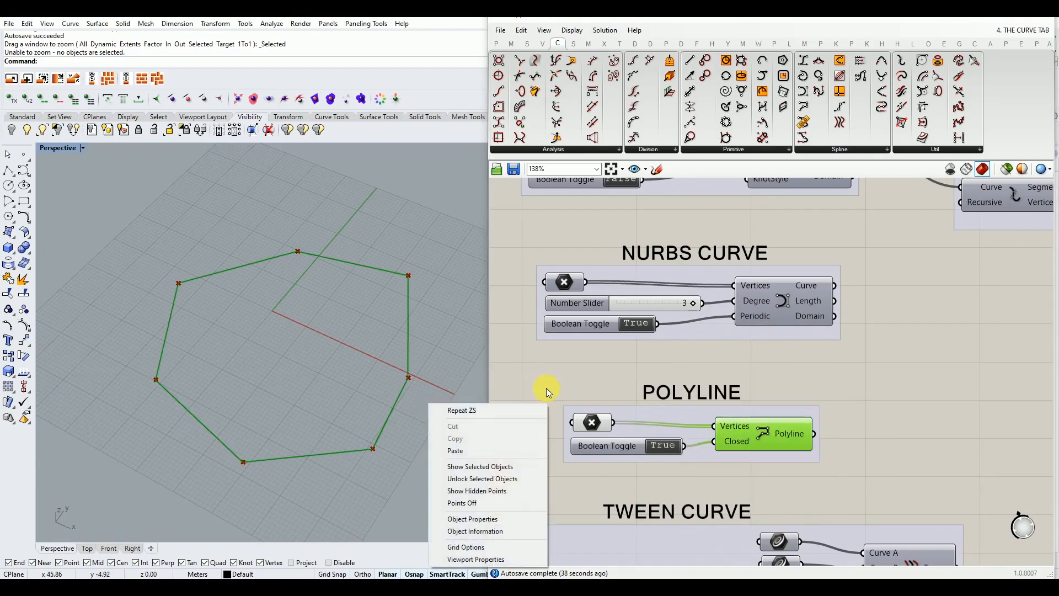
pyautogui.click(546, 389)
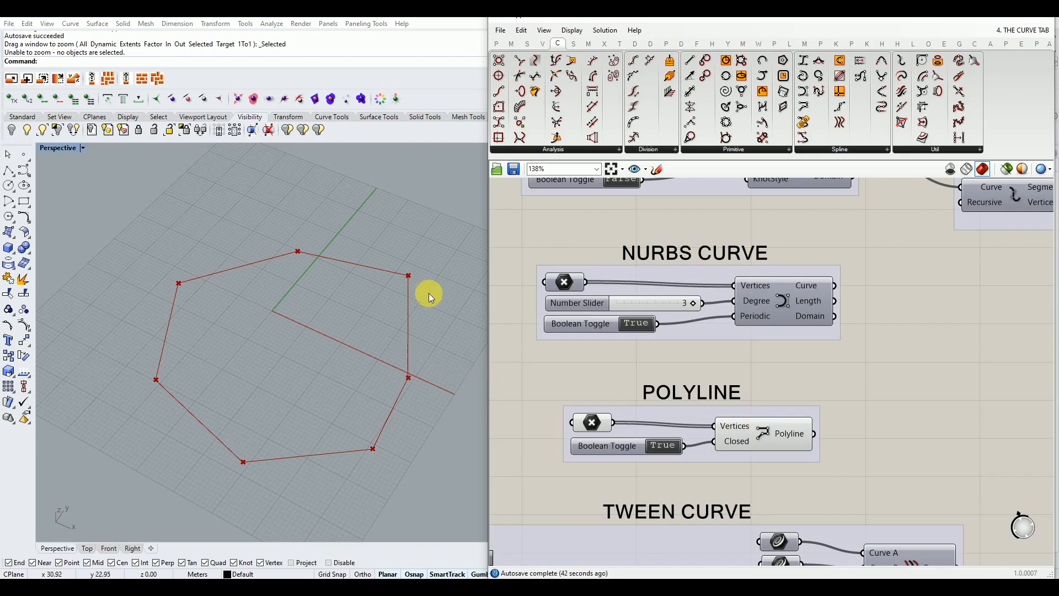
pyautogui.doubleClick(663, 445)
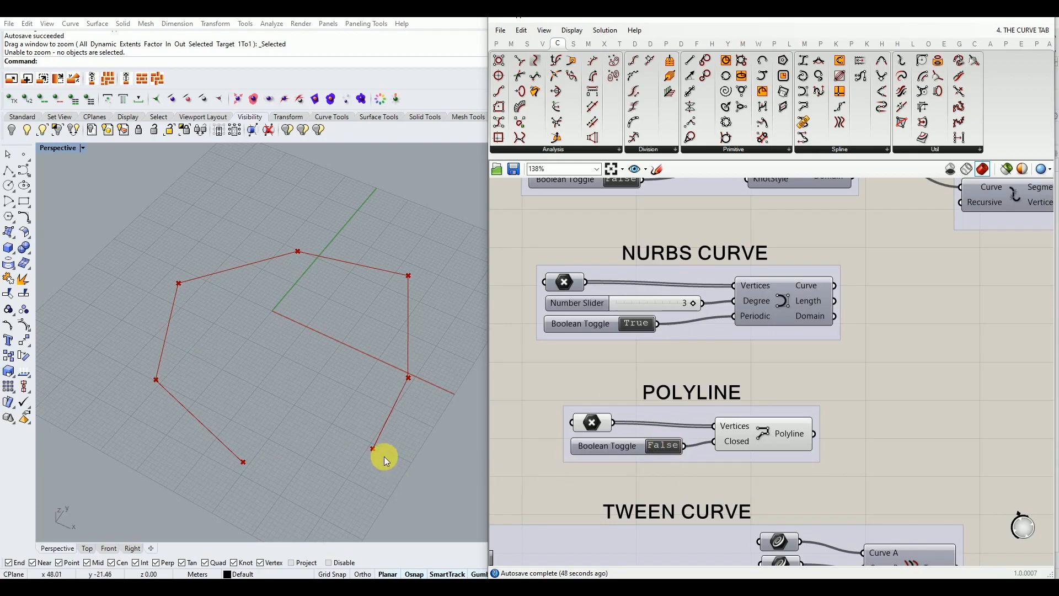
# Turn off the preview of the Polyline component and its input points
pyautogui.moveTo(829, 382); pyautogui.dragTo(553, 479)
pyautogui.middleClick(564, 458)
pyautogui.click(595, 422)
# Turn on the previews of the two Curve parameters feeding Curve A and Curve B of the Tween Curve component
pyautogui.scroll(-5, 595, 377)
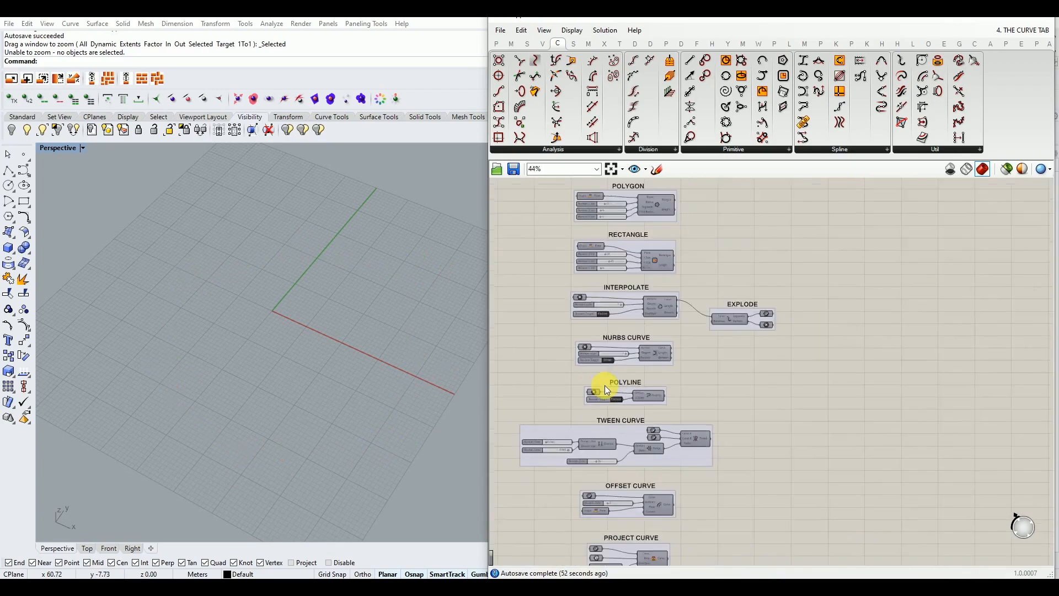
pyautogui.scroll(3, 677, 412)
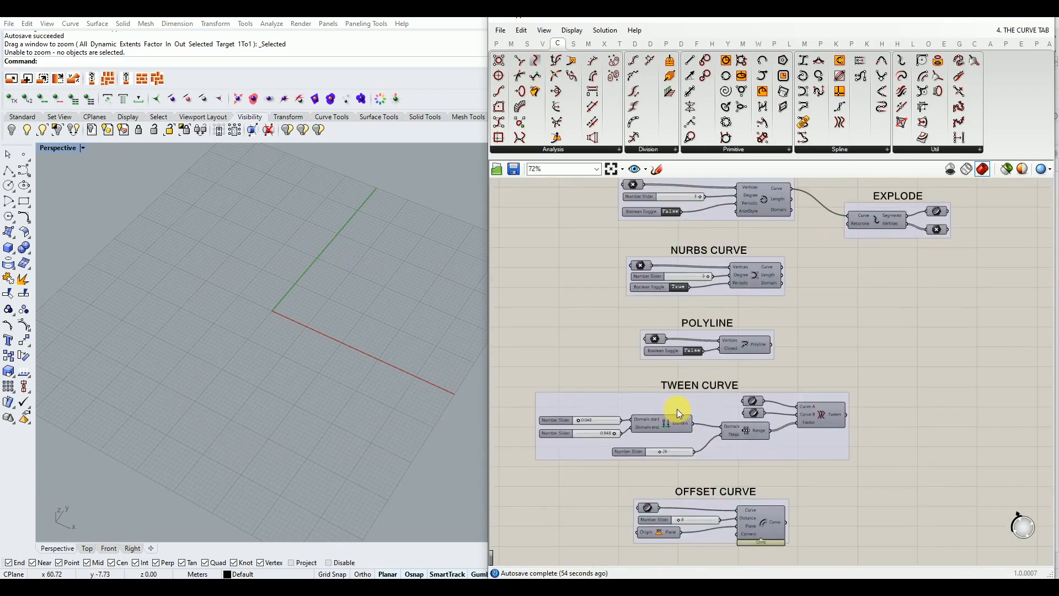
pyautogui.scroll(2, 648, 440)
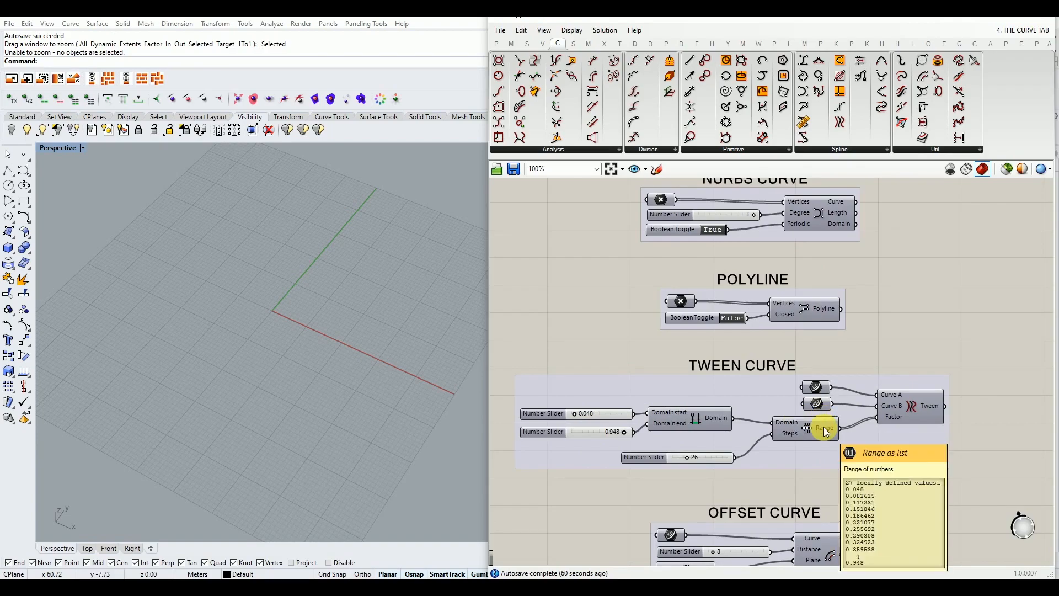
pyautogui.scroll(2, 817, 389)
pyautogui.click(807, 389)
pyautogui.middleClick(805, 389)
pyautogui.click(823, 368)
pyautogui.click(814, 413)
pyautogui.middleClick(814, 414)
pyautogui.click(833, 394)
pyautogui.click(842, 342)
pyautogui.moveTo(207, 343); pyautogui.dragTo(254, 345, button='right')
pyautogui.scroll(-8, 210, 350)
pyautogui.scroll(8, 260, 378)
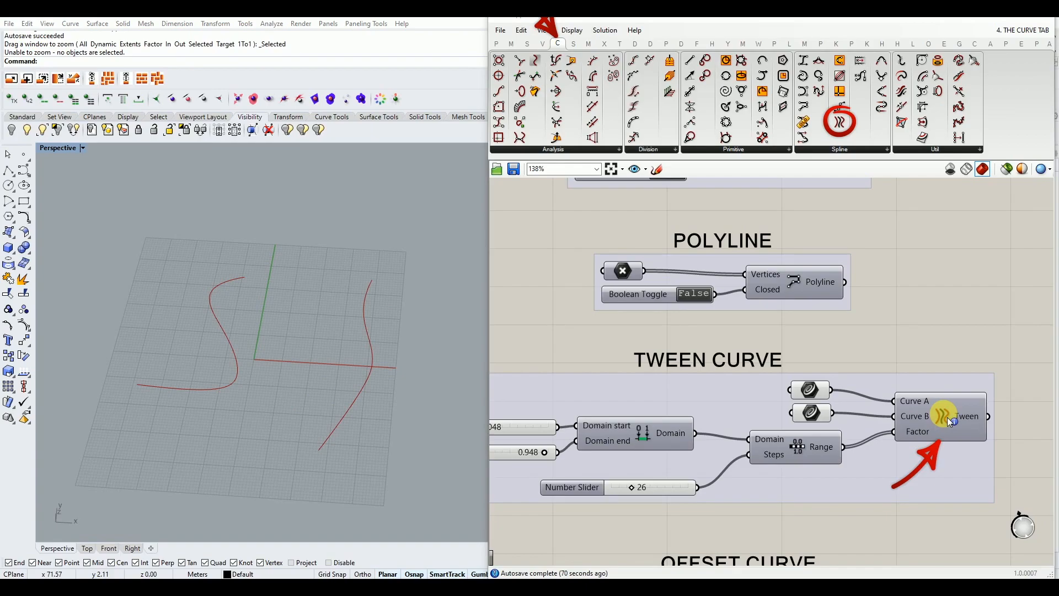
# Examine the Tween Curve component's Curve A, Curve B and Factor inputs and the Construct Domain, Range and sliders driving the factor
pyautogui.scroll(4, 916, 402)
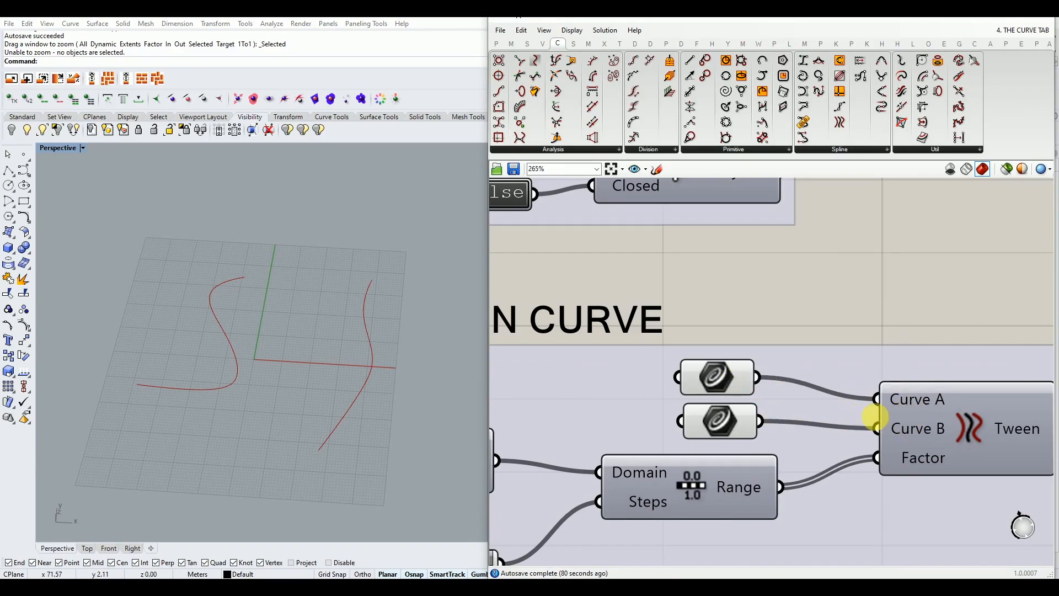
pyautogui.scroll(-2, 873, 338)
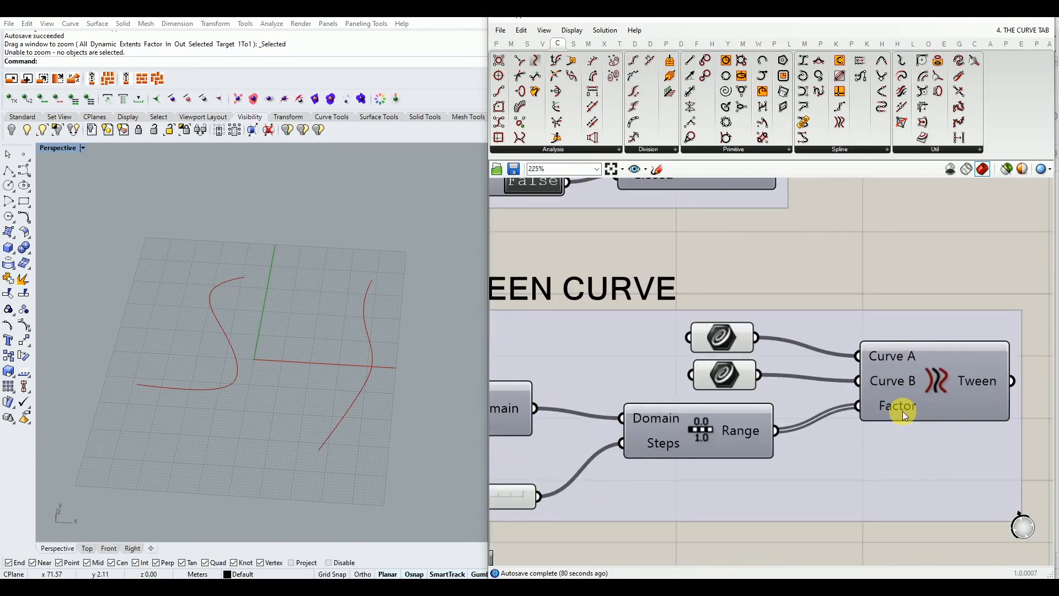
pyautogui.scroll(-4, 904, 412)
pyautogui.scroll(-2, 907, 411)
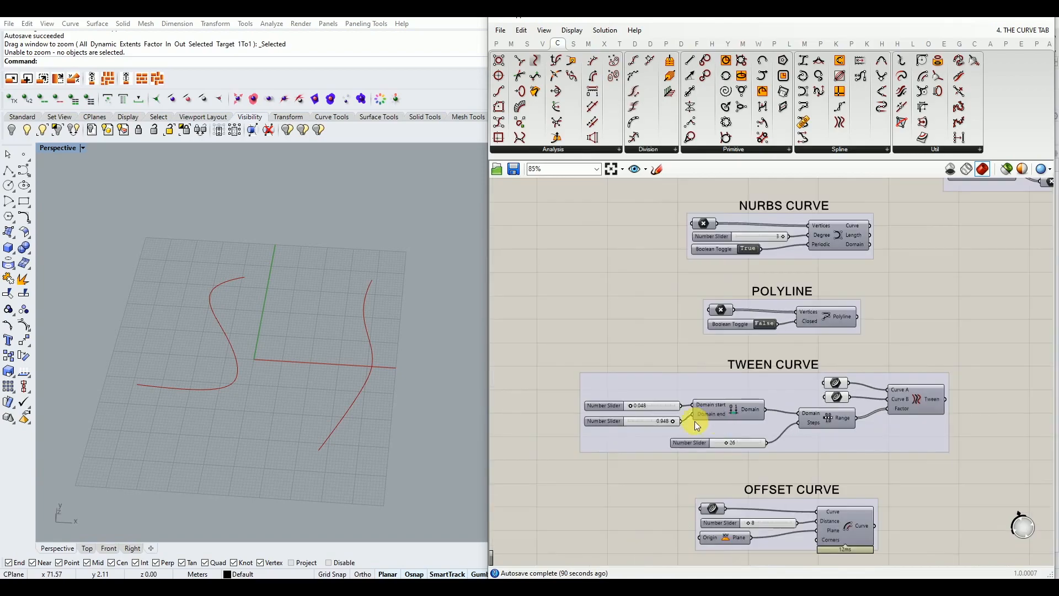
pyautogui.scroll(2, 693, 418)
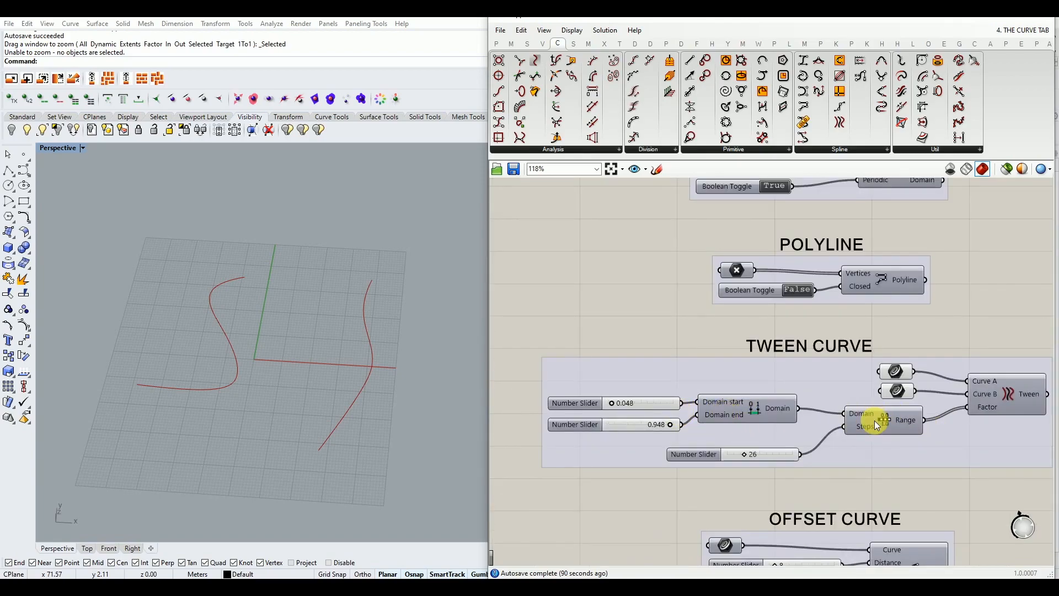
pyautogui.scroll(3, 886, 422)
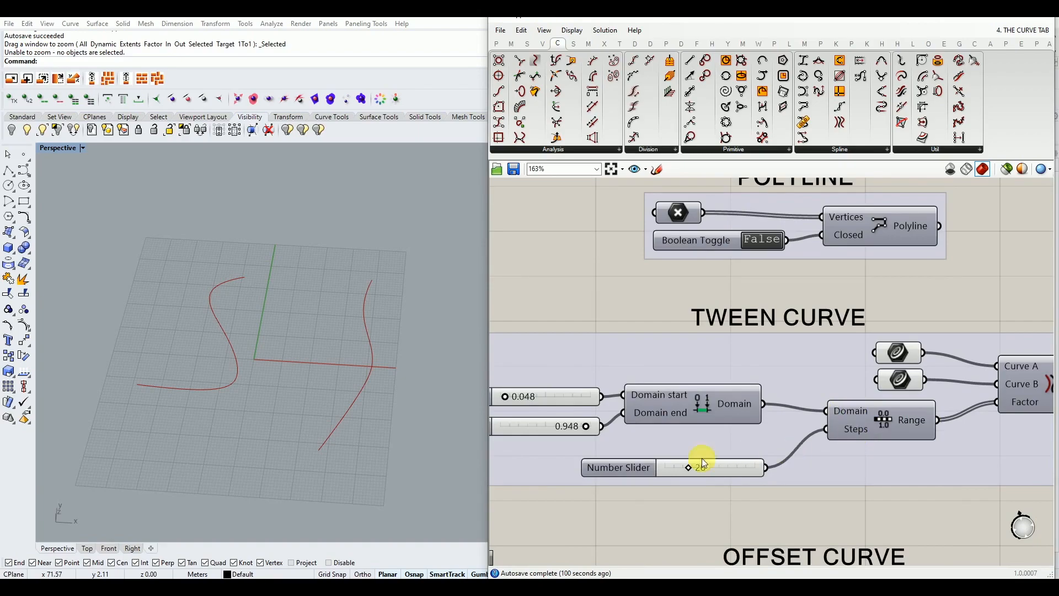
pyautogui.scroll(2, 703, 459)
pyautogui.scroll(-2, 705, 455)
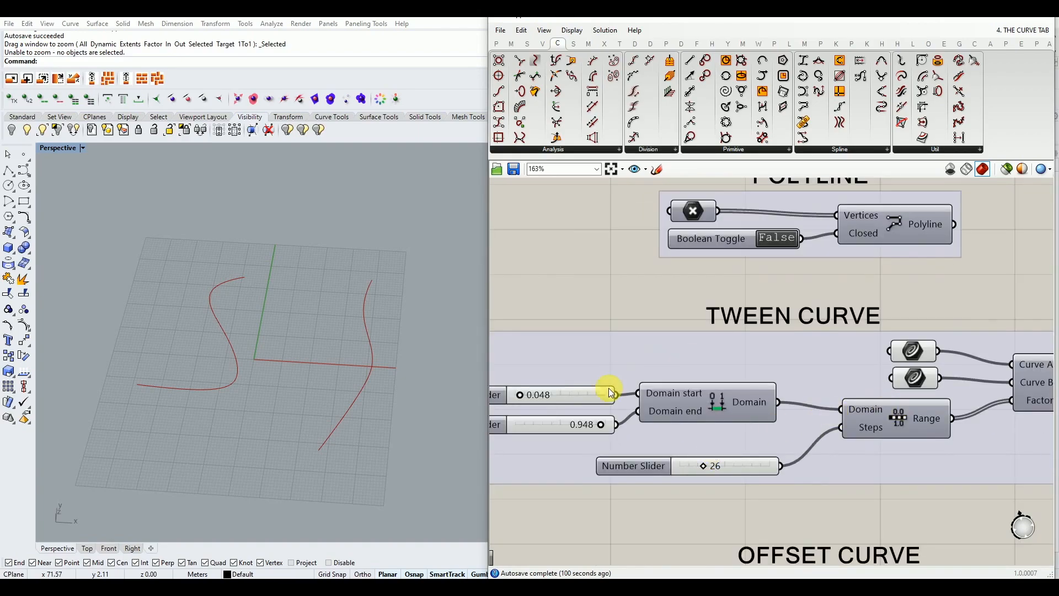
# Browse the Domain components of the Maths category to locate Construct Domain
pyautogui.click(511, 44)
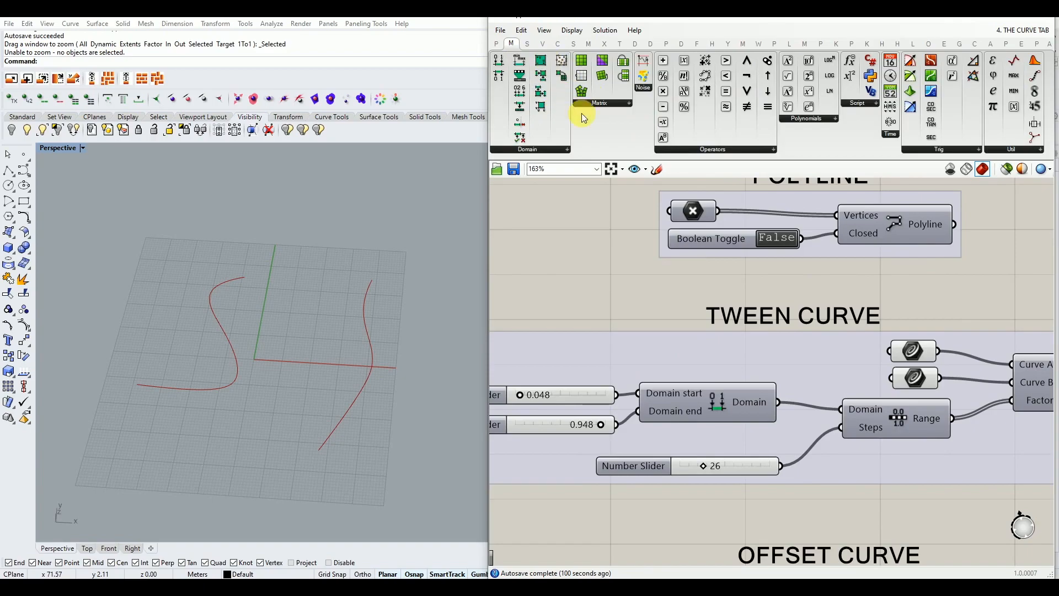
pyautogui.click(535, 150)
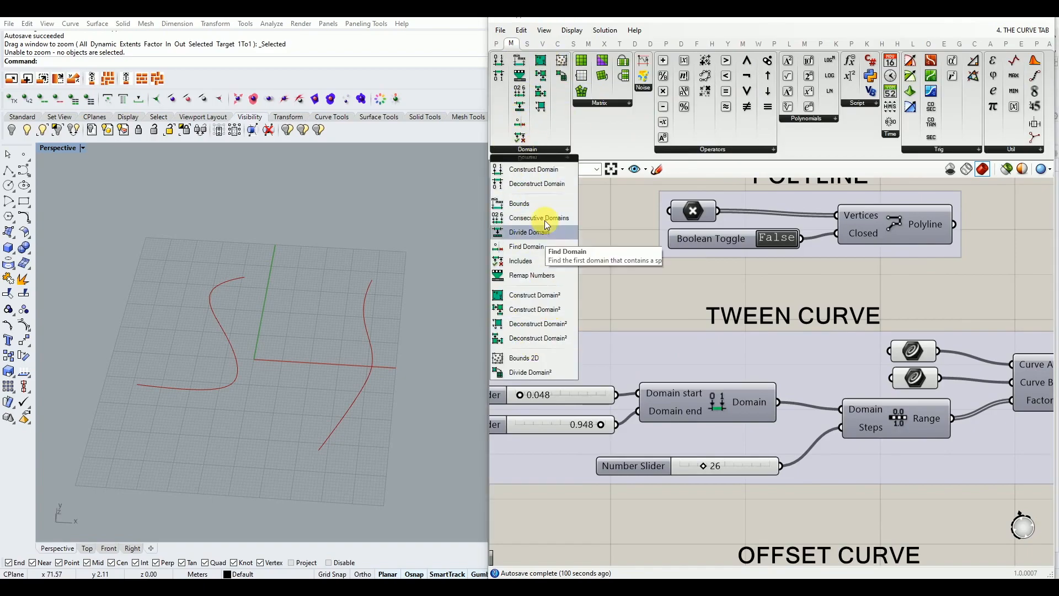
pyautogui.scroll(-3, 625, 230)
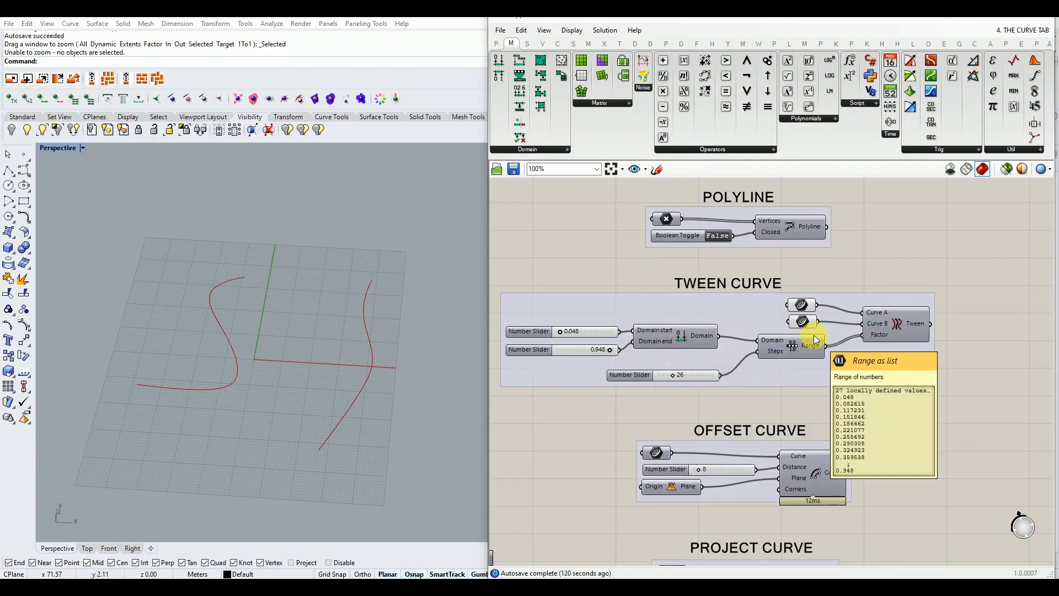
# Turn on the preview of the Tween Curve component and view the tweened curves in the Perspective viewport
pyautogui.middleClick(898, 331)
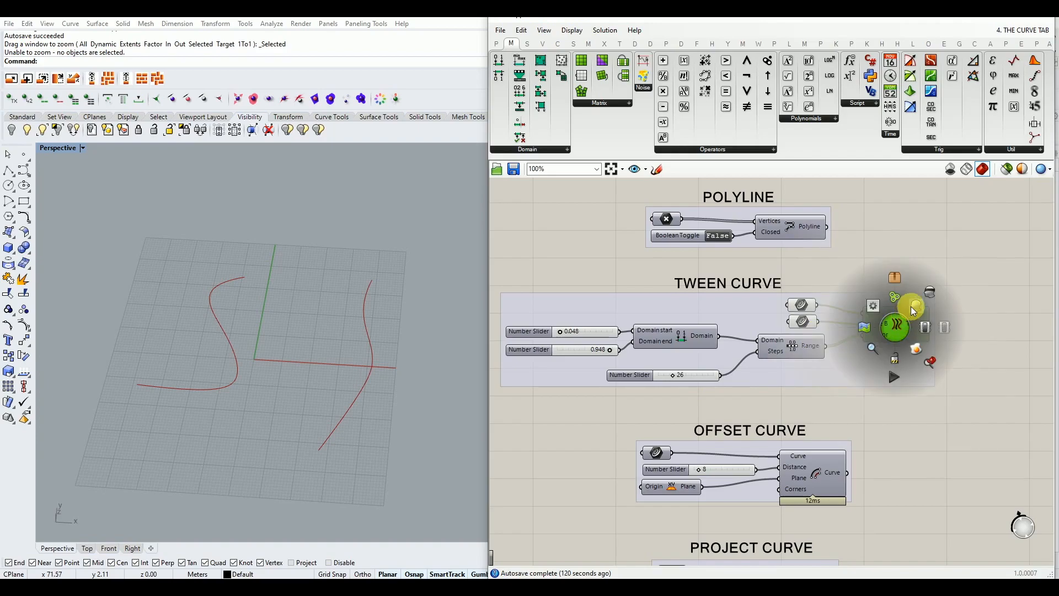
pyautogui.click(905, 297)
pyautogui.click(911, 271)
pyautogui.scroll(-9, 259, 369)
pyautogui.moveTo(309, 404)
pyautogui.mouseDown(button='right')
pyautogui.moveTo(318, 409)
pyautogui.moveTo(305, 416)
pyautogui.mouseUp(button='right')
pyautogui.scroll(9, 304, 415)
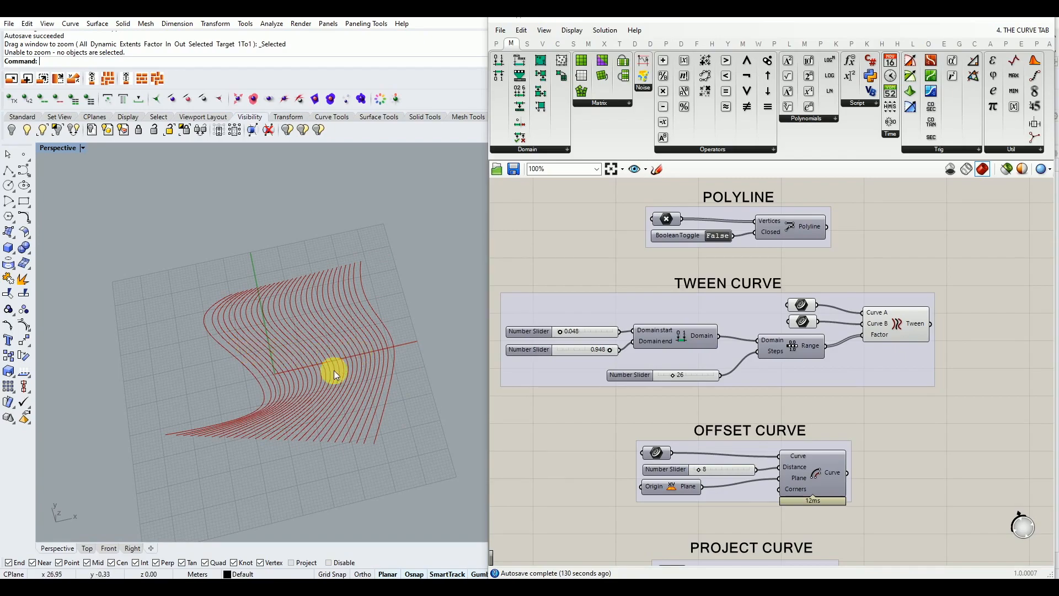
pyautogui.scroll(2, 292, 369)
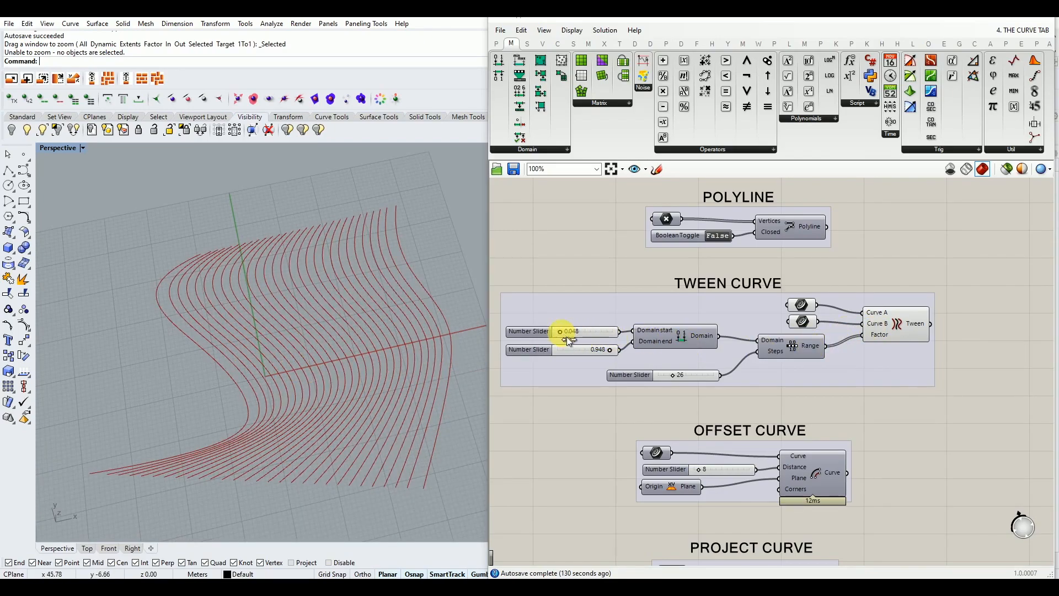
# Set the Tween Curve's domain start to 0.038 and Range steps to 28, and compare the tweened curves with the Curve A input
pyautogui.moveTo(563, 333); pyautogui.dragTo(614, 353)
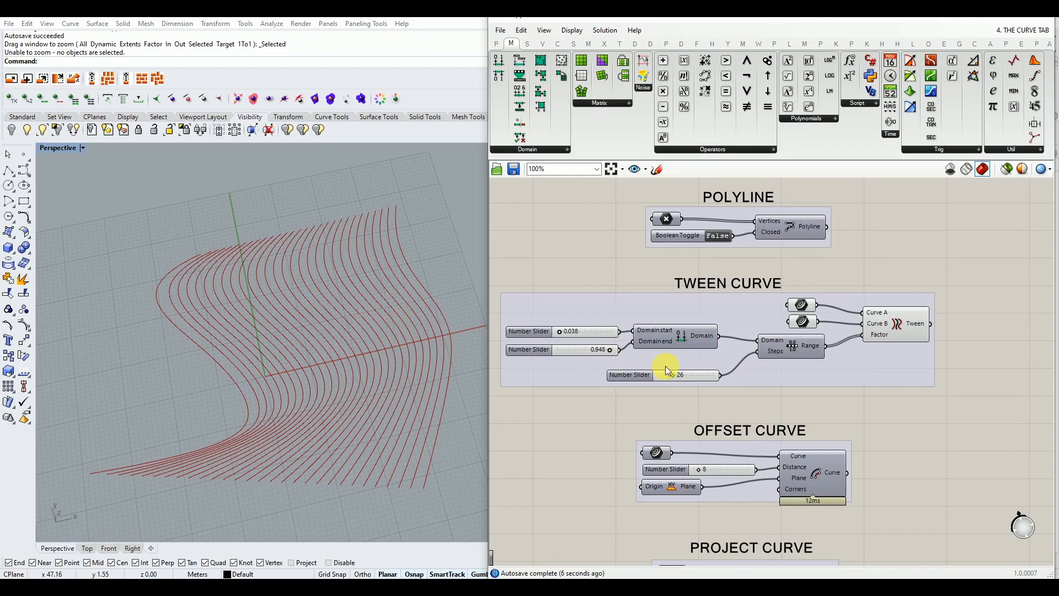
pyautogui.moveTo(677, 380)
pyautogui.mouseDown()
pyautogui.moveTo(665, 380)
pyautogui.moveTo(689, 380)
pyautogui.moveTo(669, 382)
pyautogui.moveTo(683, 364)
pyautogui.mouseUp()
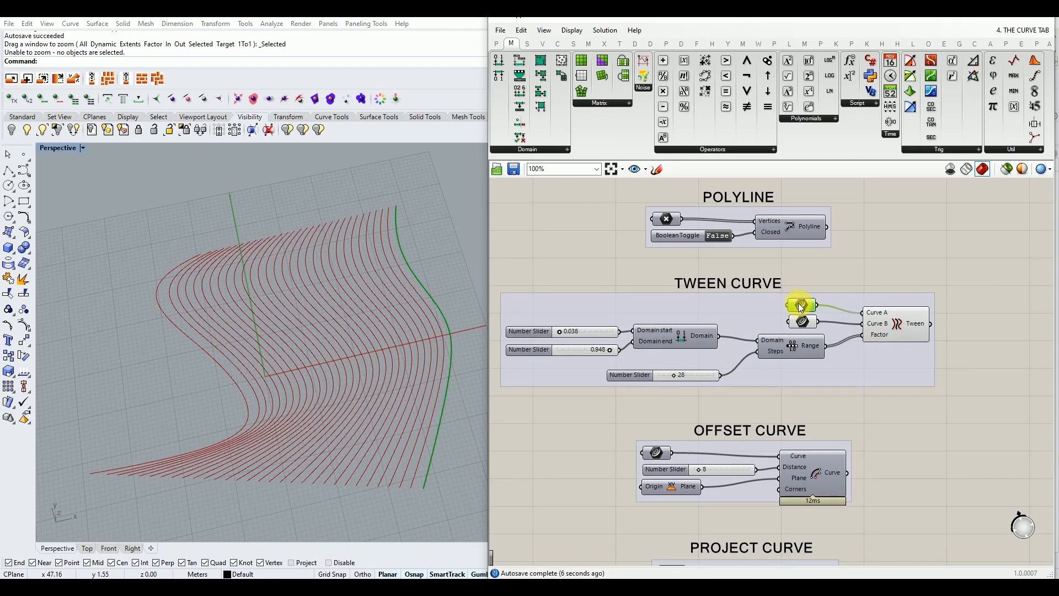
pyautogui.moveTo(390, 355); pyautogui.dragTo(375, 348, button='right')
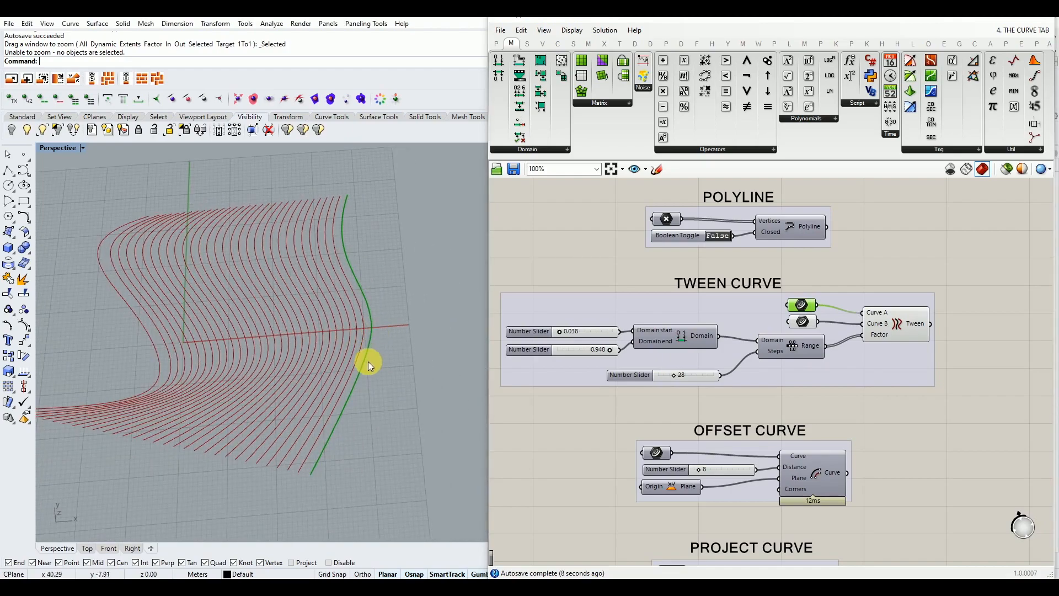
pyautogui.scroll(-3, 370, 356)
pyautogui.scroll(4, 326, 309)
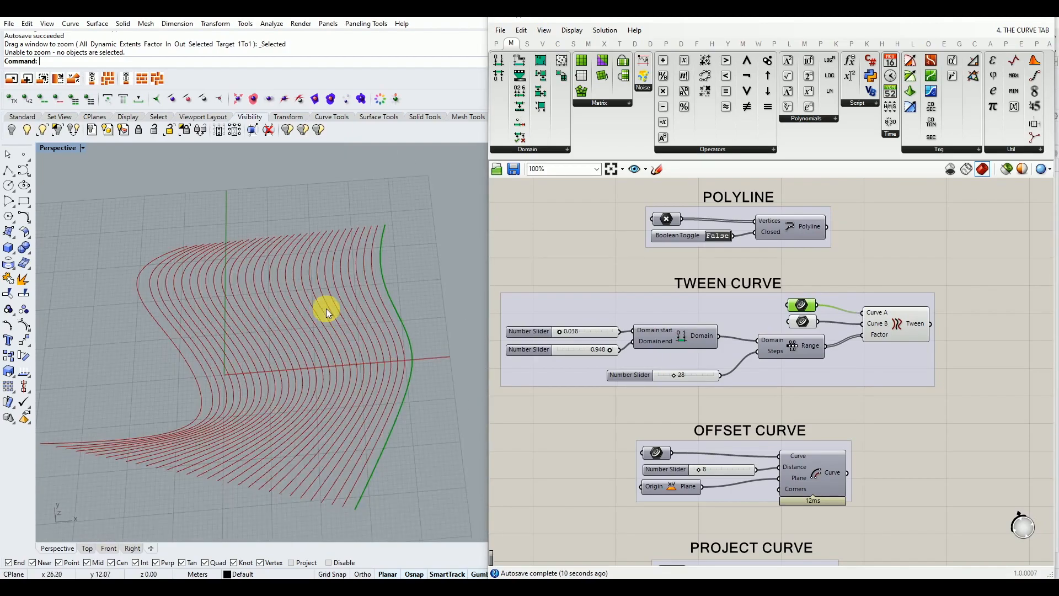
pyautogui.click(890, 277)
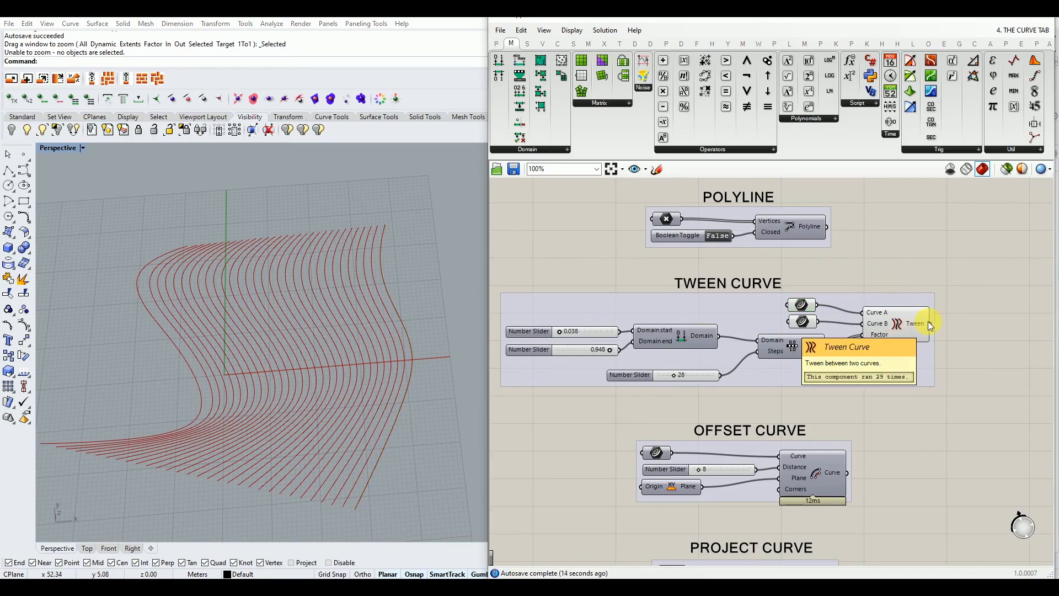
pyautogui.moveTo(928, 325)
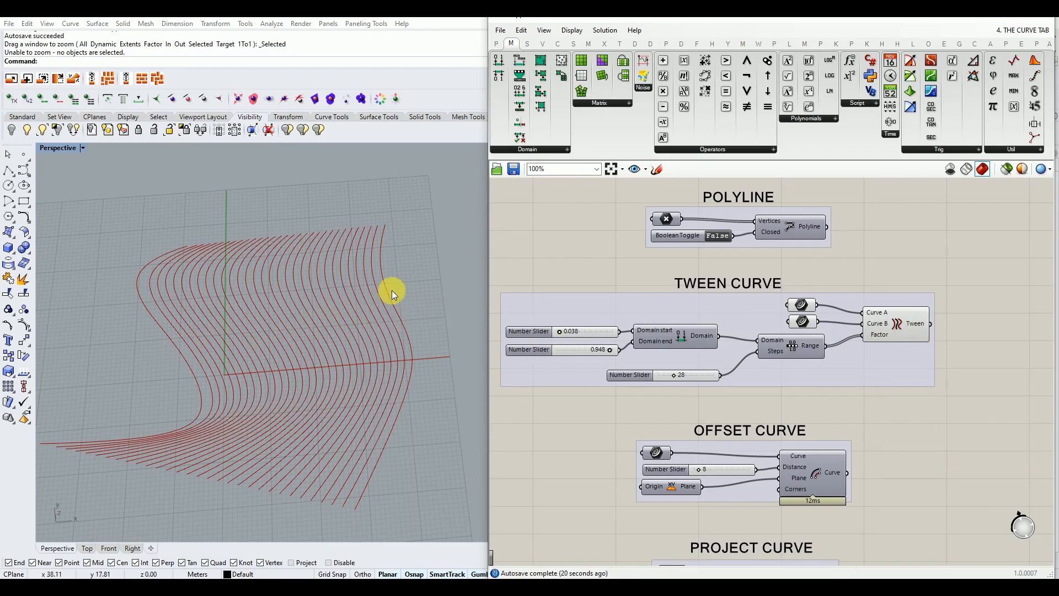
# Turn off the previews of the Tween Curve component and its input curves
pyautogui.moveTo(925, 277); pyautogui.dragTo(606, 398)
pyautogui.middleClick(608, 396)
pyautogui.click(633, 372)
pyautogui.click(633, 388)
pyautogui.scroll(-3, 653, 351)
pyautogui.scroll(2, 670, 416)
pyautogui.scroll(2, 671, 407)
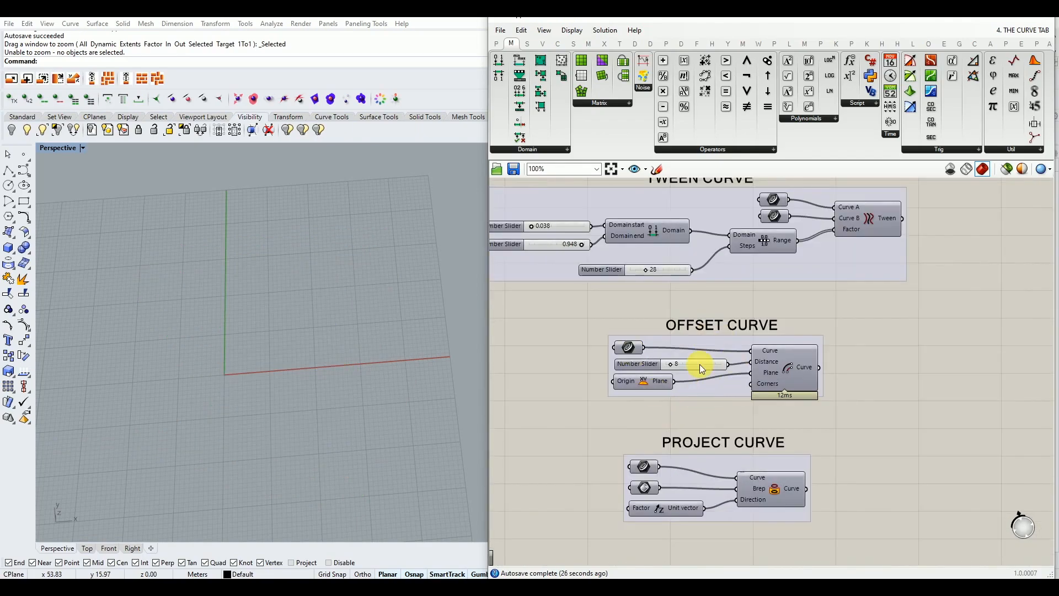
# Turn on the preview of the Curve parameter feeding the Offset Curve component
pyautogui.click(628, 346)
pyautogui.middleClick(628, 347)
pyautogui.click(648, 333)
pyautogui.moveTo(427, 357); pyautogui.dragTo(411, 358, button='right')
pyautogui.scroll(3, 779, 367)
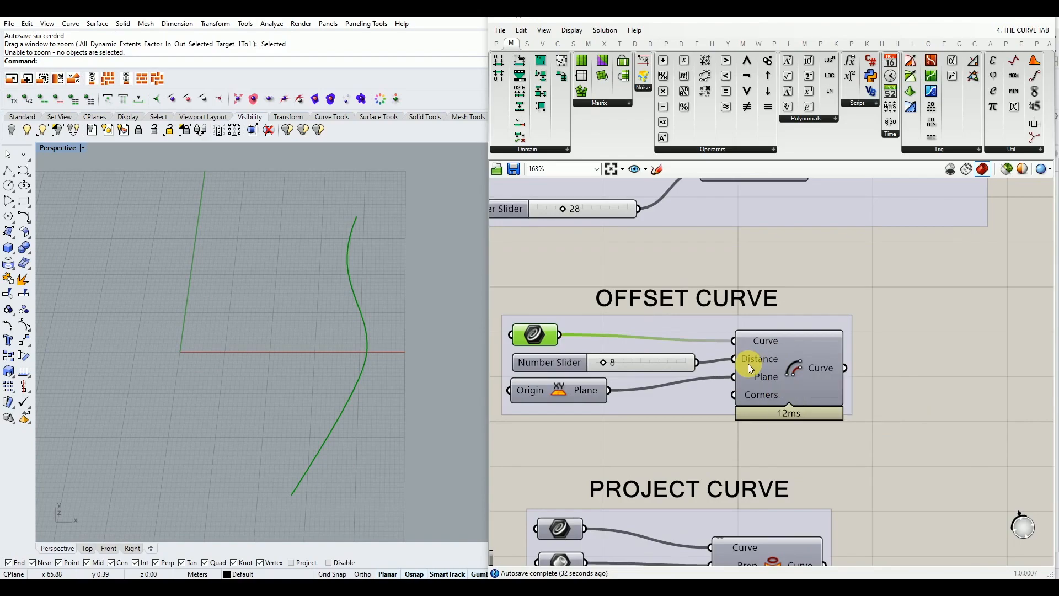
# Turn on the preview of the Offset Curve component
pyautogui.click(766, 370)
pyautogui.middleClick(768, 369)
pyautogui.click(793, 347)
pyautogui.moveTo(291, 348); pyautogui.dragTo(309, 332, button='right')
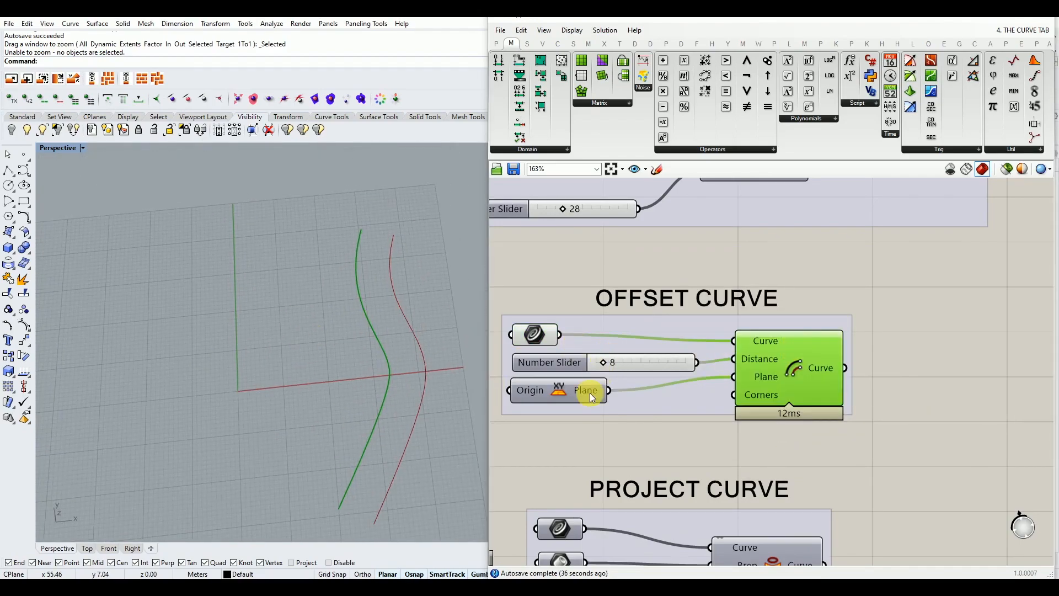
# Set the Offset Curve distance to 11 and inspect the offset result in the Perspective viewport
pyautogui.moveTo(605, 366)
pyautogui.mouseDown()
pyautogui.moveTo(640, 367)
pyautogui.moveTo(597, 369)
pyautogui.moveTo(634, 371)
pyautogui.moveTo(597, 370)
pyautogui.moveTo(608, 372)
pyautogui.mouseUp()
pyautogui.click(797, 309)
pyautogui.scroll(-1, 792, 322)
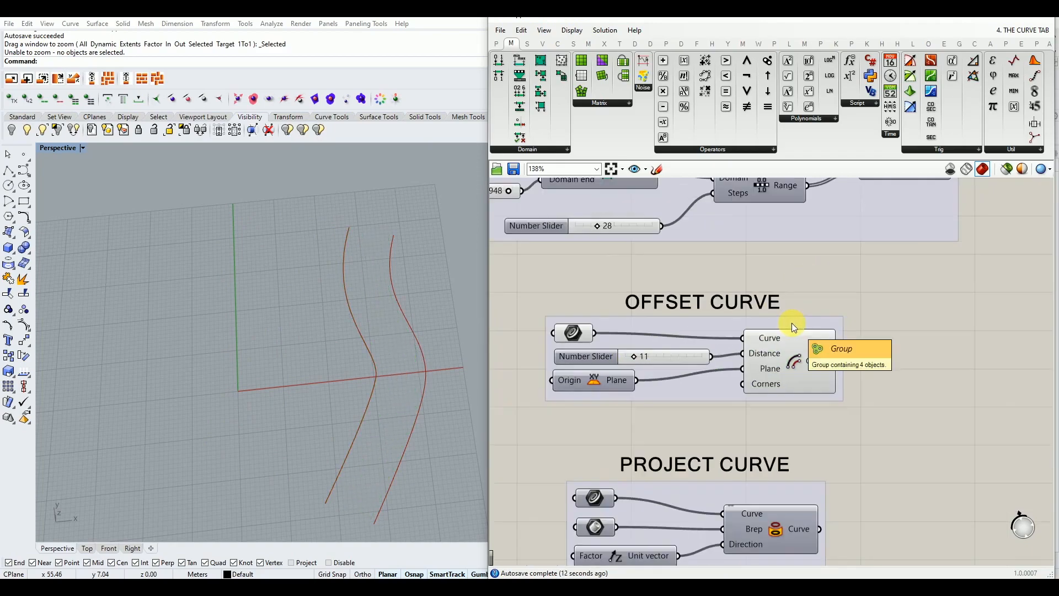
pyautogui.moveTo(445, 408); pyautogui.dragTo(438, 372, button='right')
pyautogui.scroll(-8, 383, 380)
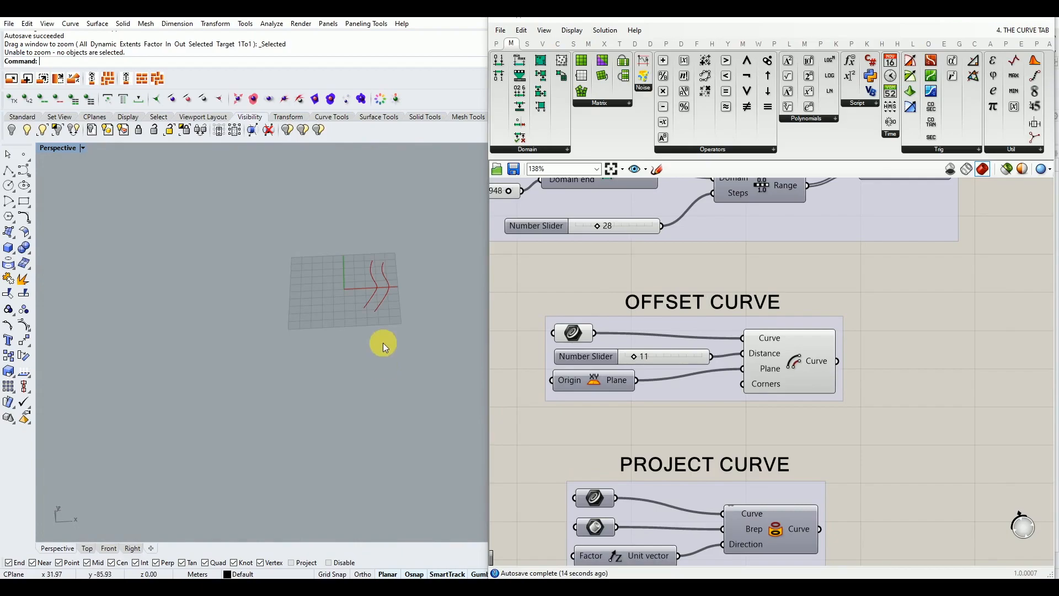
pyautogui.moveTo(383, 343); pyautogui.dragTo(392, 299, button='right')
pyautogui.scroll(8, 410, 207)
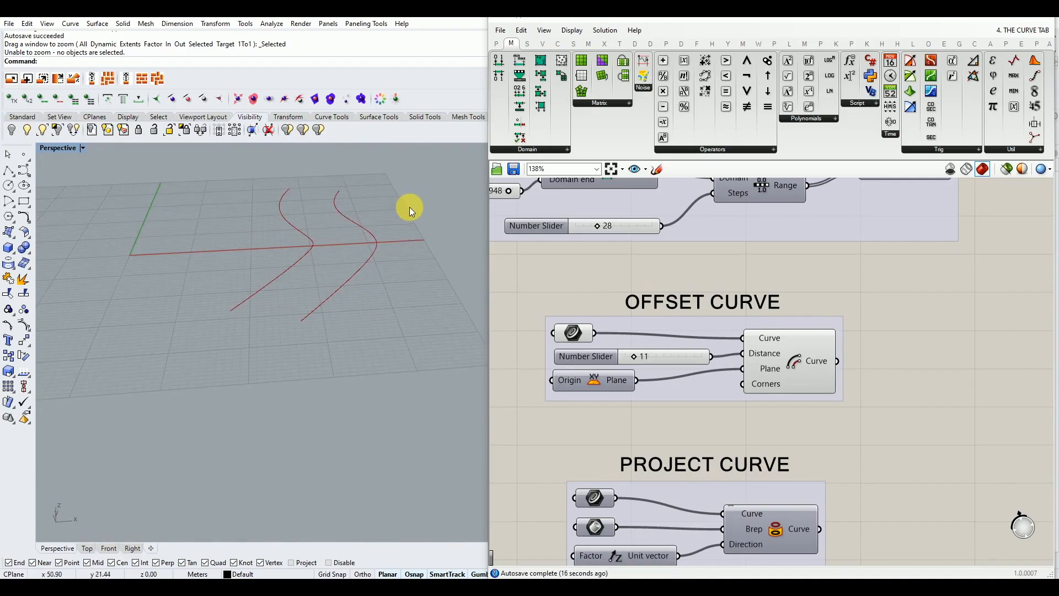
# Turn on the preview of the XY Plane feeding the Offset Curve's Plane input
pyautogui.click(597, 384)
pyautogui.middleClick(597, 384)
pyautogui.click(612, 366)
pyautogui.moveTo(322, 357)
pyautogui.mouseDown(button='right')
pyautogui.moveTo(335, 359)
pyautogui.moveTo(312, 359)
pyautogui.mouseUp(button='right')
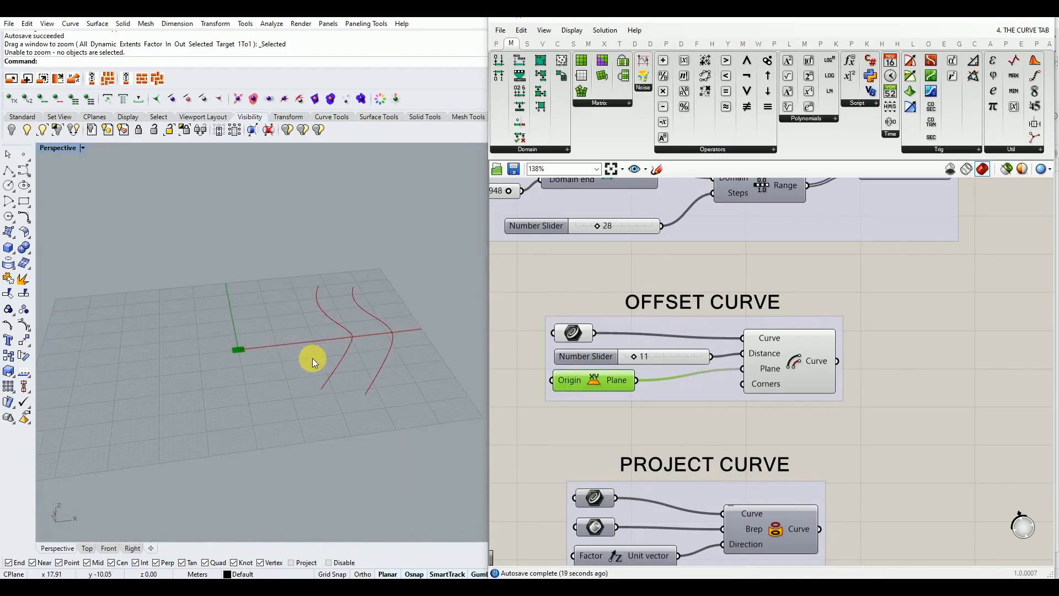
# Turn off the previews of the XY Plane, the Offset Curve component and its input curve
pyautogui.middleClick(574, 383)
pyautogui.click(608, 344)
pyautogui.click(604, 296)
pyautogui.moveTo(821, 280); pyautogui.dragTo(491, 429)
pyautogui.middleClick(554, 374)
pyautogui.click(584, 346)
pyautogui.click(601, 411)
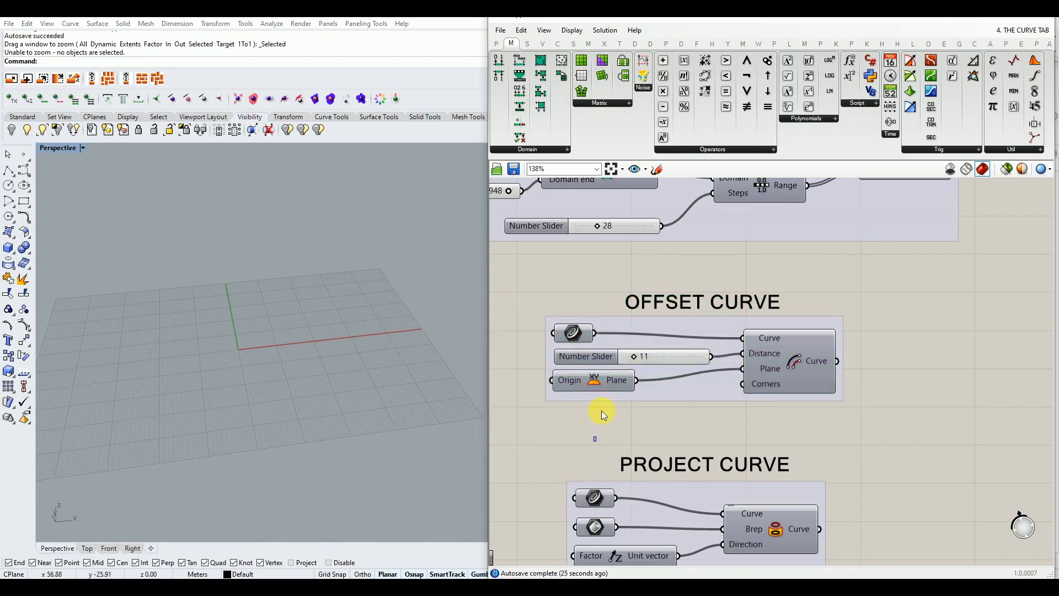
# Turn on the preview of the Curve parameter feeding the Project Curve component
pyautogui.scroll(-2, 601, 411)
pyautogui.scroll(5, 623, 475)
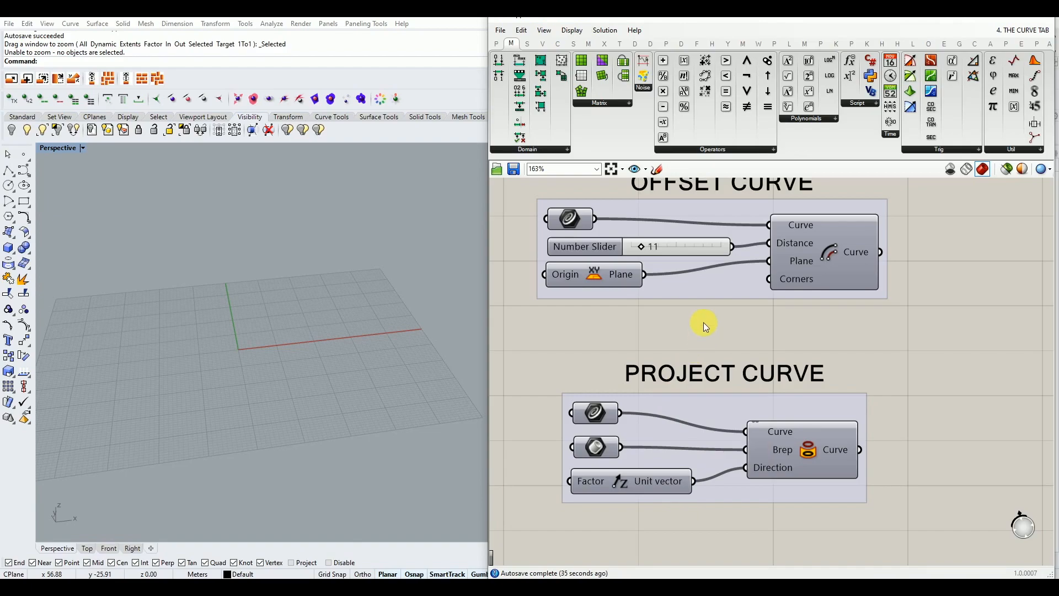
pyautogui.middleClick(592, 415)
pyautogui.click(611, 396)
pyautogui.moveTo(352, 323)
pyautogui.mouseDown(button='right')
pyautogui.moveTo(361, 325)
pyautogui.moveTo(351, 325)
pyautogui.mouseUp(button='right')
# Turn on the preview of the Brep parameter feeding the Project Curve component and inspect the surface above the curve
pyautogui.click(594, 447)
pyautogui.middleClick(601, 446)
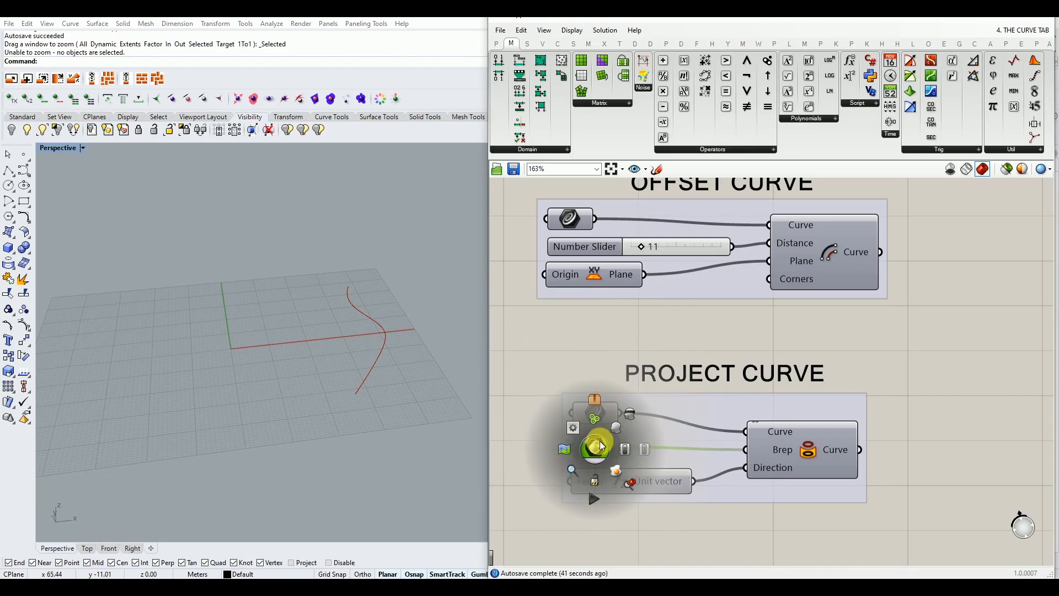
pyautogui.click(613, 425)
pyautogui.moveTo(394, 365); pyautogui.dragTo(342, 315, button='right')
pyautogui.scroll(5, 346, 289)
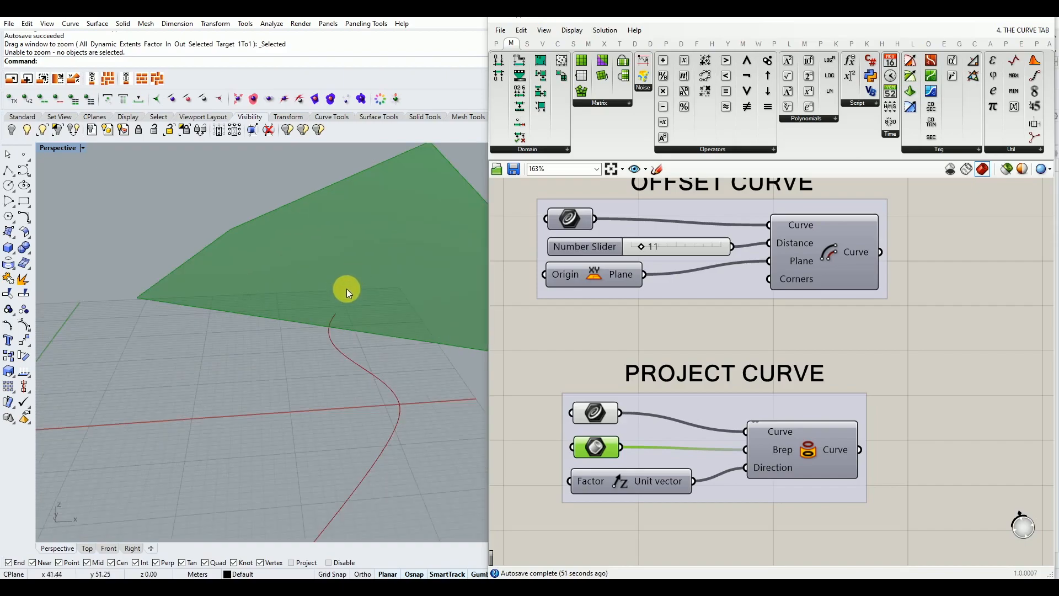
pyautogui.scroll(-5, 301, 311)
pyautogui.click(626, 352)
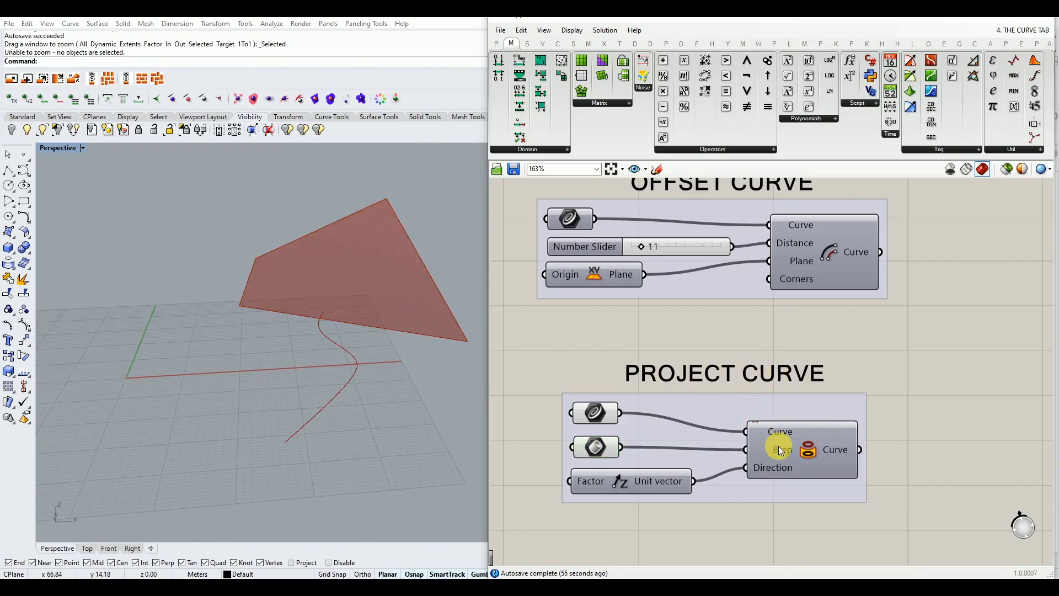
# Examine from above how the input curve lines up with the Brep surface along the Z projection direction
pyautogui.moveTo(782, 454)
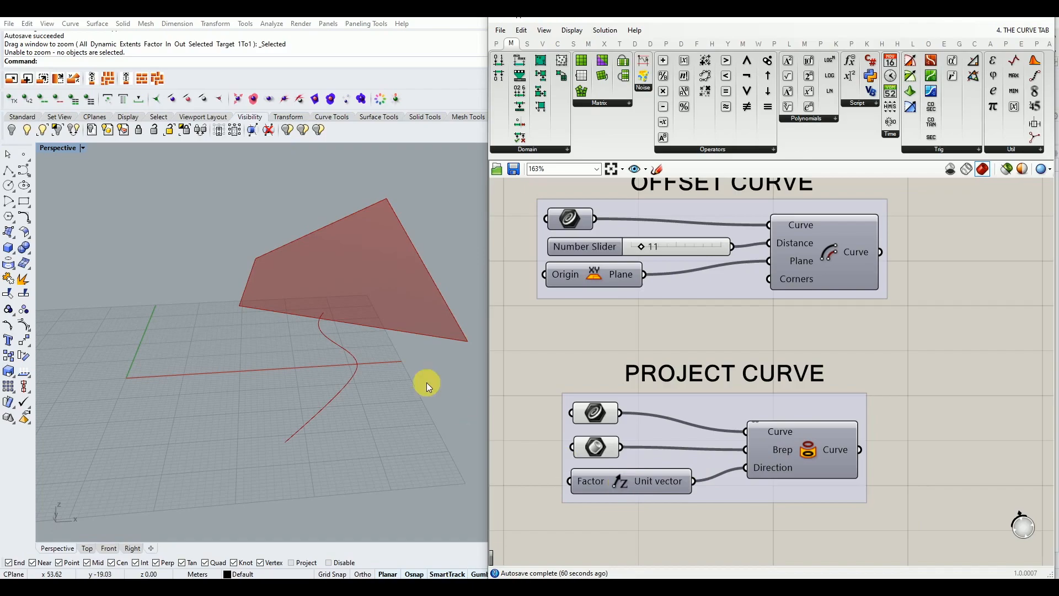
pyautogui.moveTo(462, 409); pyautogui.dragTo(390, 342, button='right')
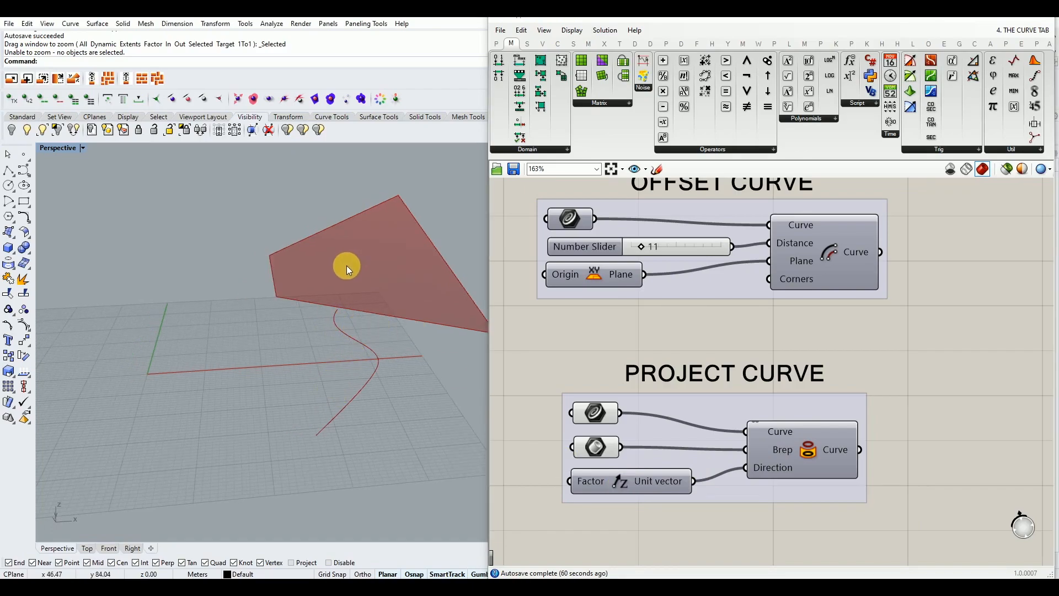
pyautogui.scroll(-5, 339, 308)
pyautogui.moveTo(354, 279); pyautogui.dragTo(357, 389, button='right')
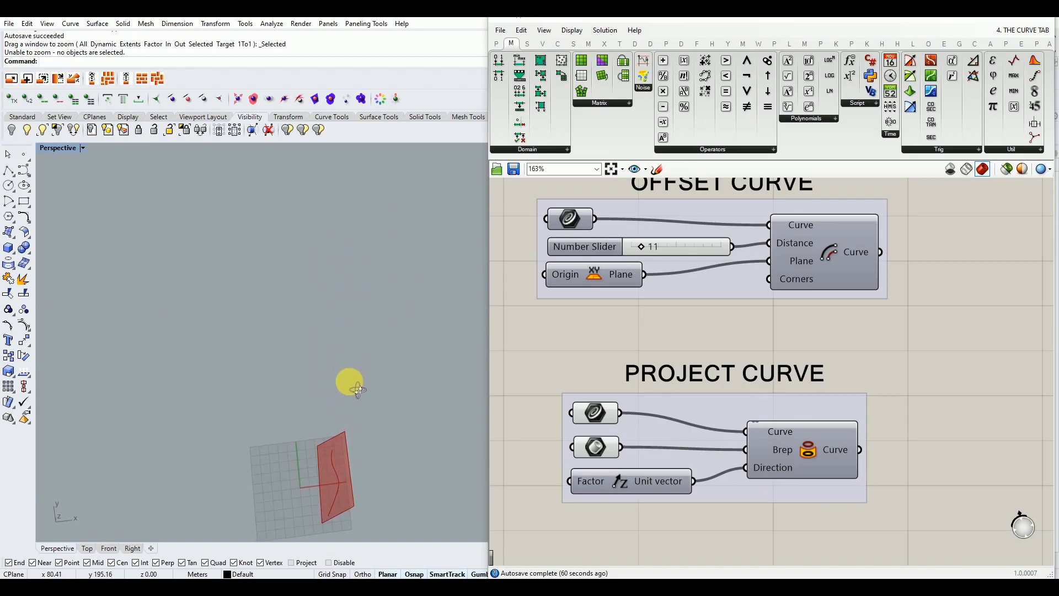
pyautogui.scroll(5, 346, 512)
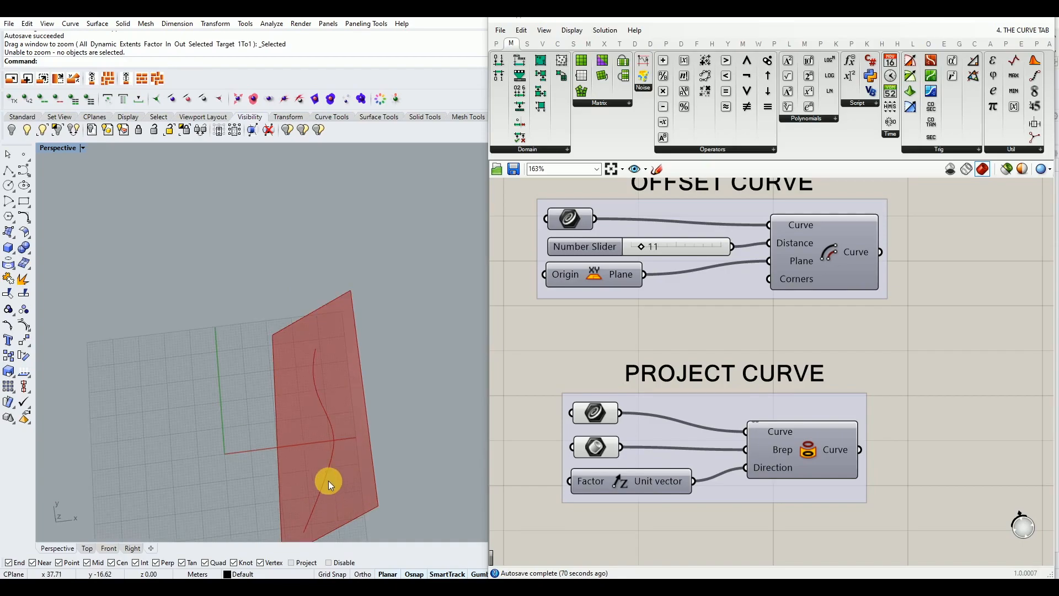
pyautogui.scroll(-2, 330, 325)
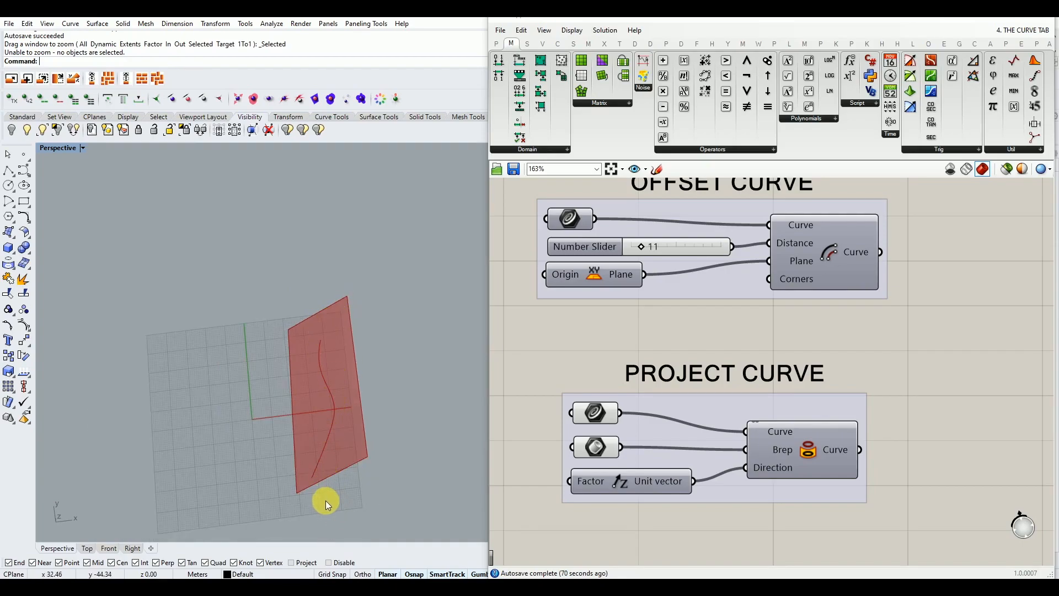
# Turn on the preview of the Project Curve component and inspect the curve projected onto the surface from several angles
pyautogui.moveTo(324, 461); pyautogui.dragTo(347, 296, button='right')
pyautogui.click(806, 454)
pyautogui.middleClick(815, 440)
pyautogui.moveTo(438, 315); pyautogui.dragTo(206, 446, button='right')
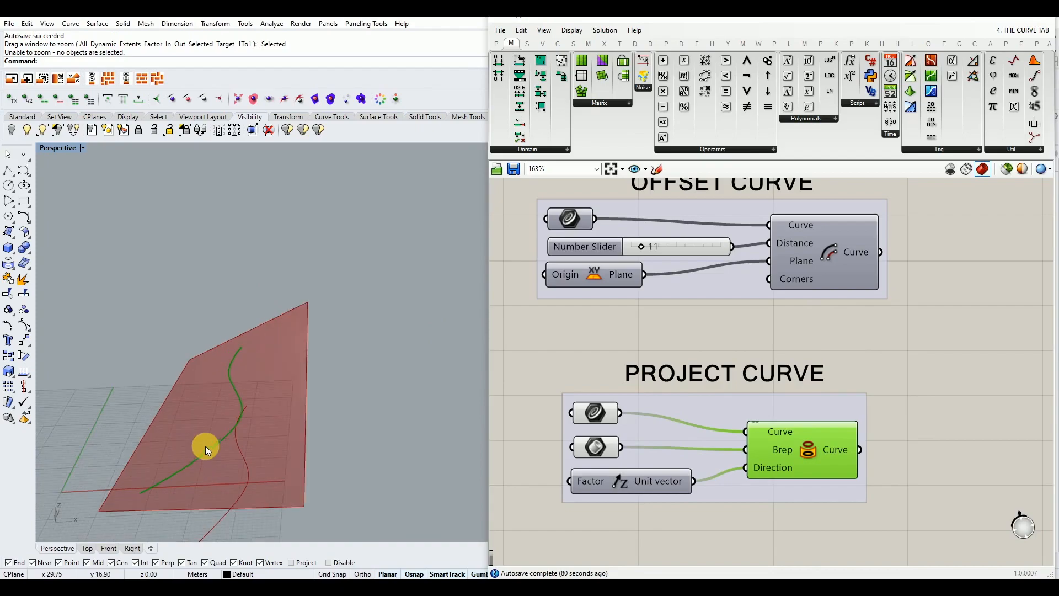
pyautogui.click(498, 376)
pyautogui.moveTo(244, 374); pyautogui.dragTo(249, 401, button='right')
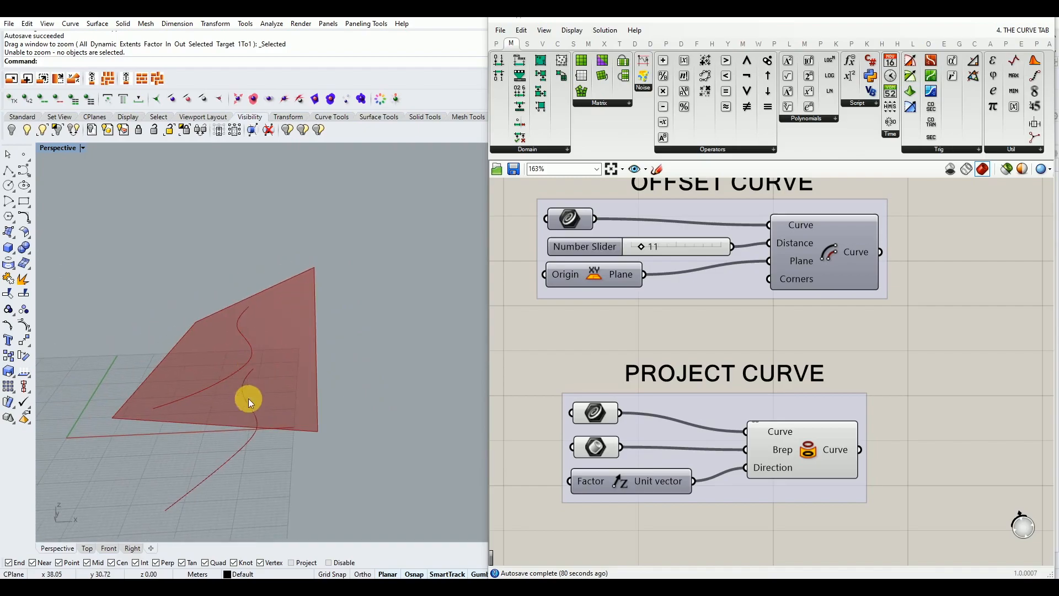
pyautogui.moveTo(285, 380)
pyautogui.mouseDown(button='right')
pyautogui.moveTo(305, 378)
pyautogui.moveTo(295, 373)
pyautogui.mouseUp(button='right')
# Turn off the previews of the Project Curve component and its Curve and Brep inputs
pyautogui.moveTo(851, 334); pyautogui.dragTo(600, 479)
pyautogui.middleClick(618, 475)
pyautogui.click(641, 445)
pyautogui.click(674, 347)
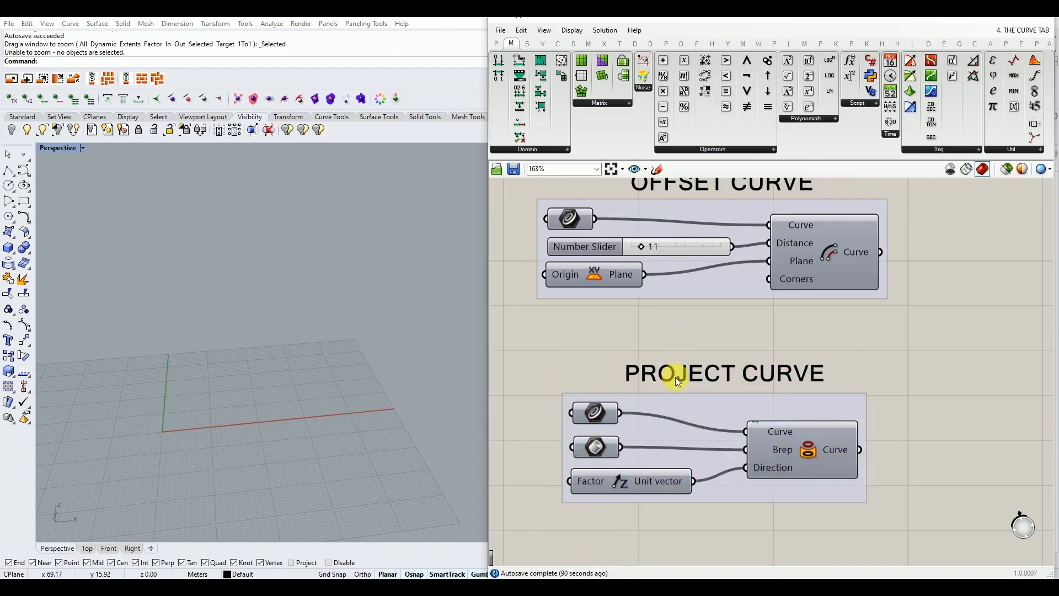
# View the whole column of component groups and display the Curve category's components
pyautogui.scroll(-8, 675, 376)
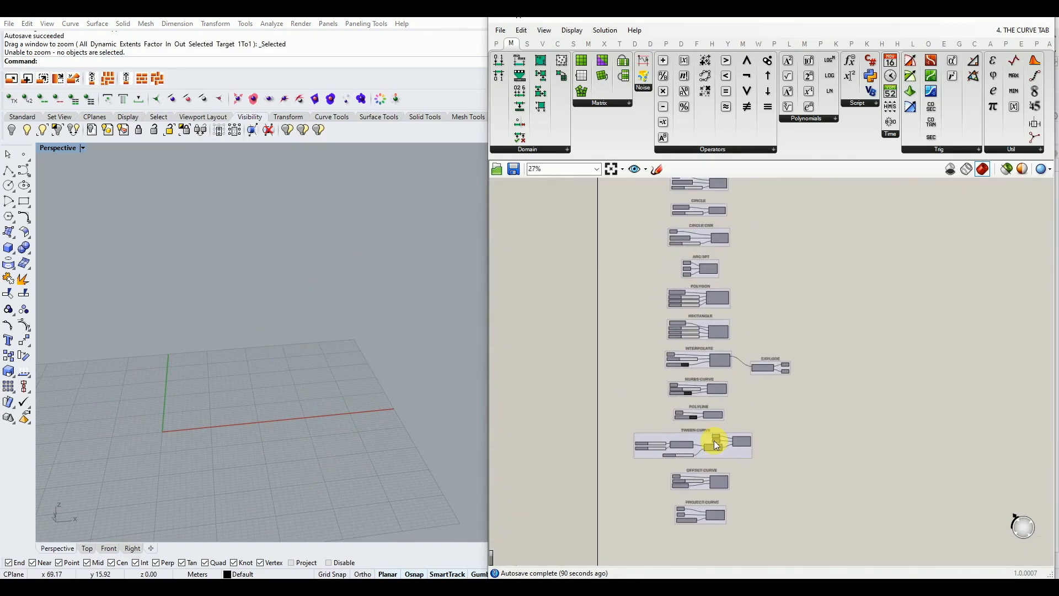
pyautogui.scroll(-2, 716, 445)
pyautogui.scroll(-1, 709, 331)
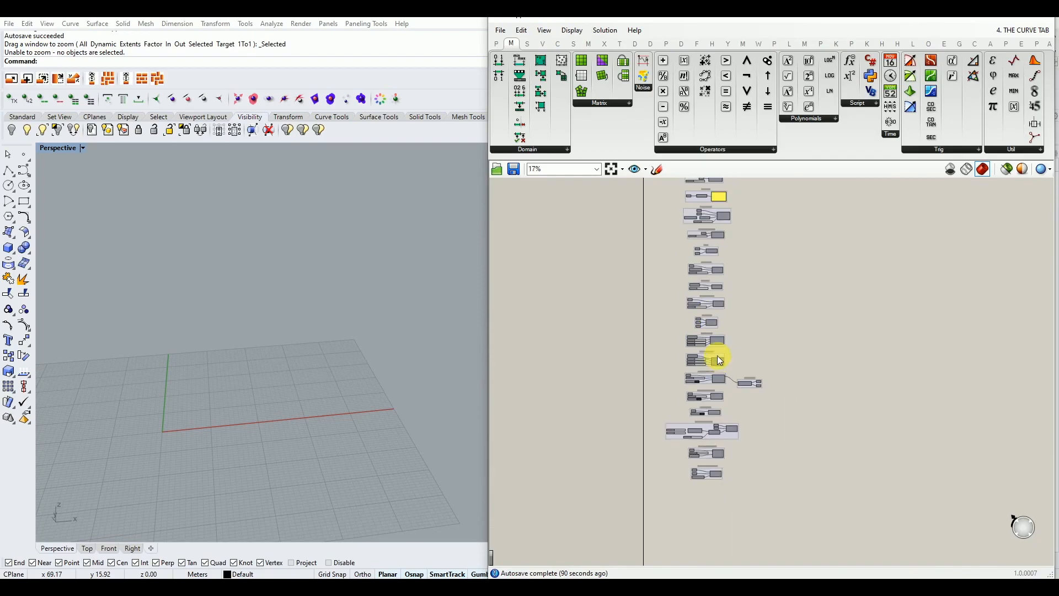
pyautogui.click(574, 44)
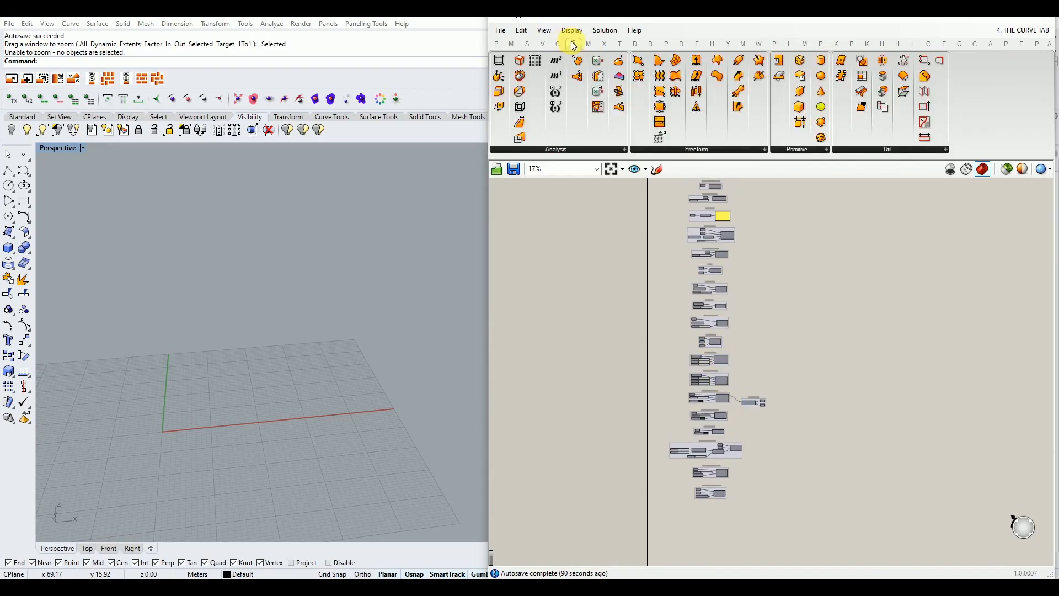
pyautogui.click(561, 44)
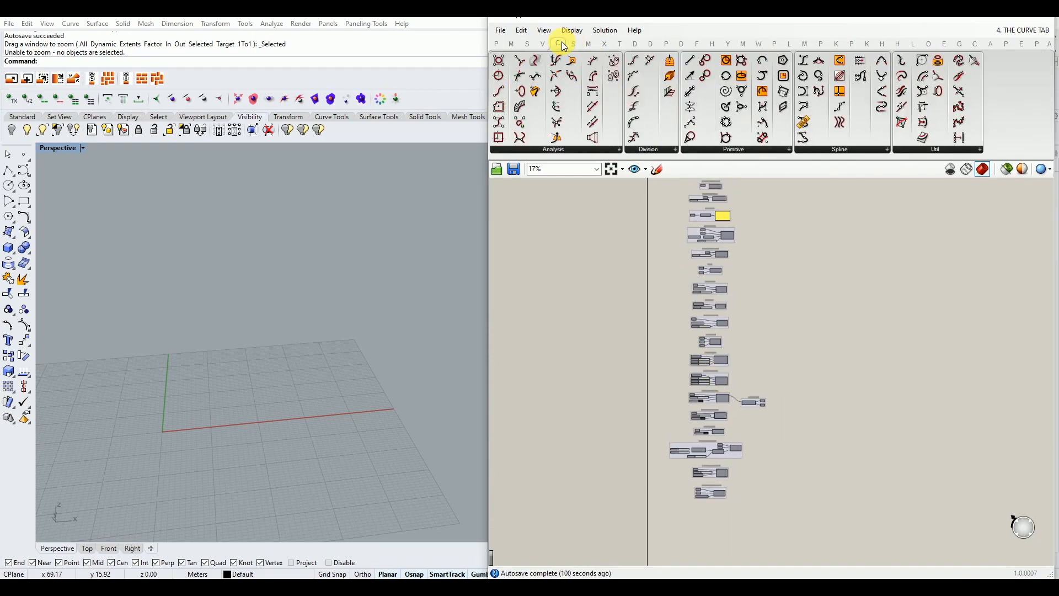
# Review the Curve component groups on the canvas in order, including Circle CNR, Arc 3Pt, Polygon, Rectangle, Interpolate and Nurbs Curve
pyautogui.moveTo(756, 245); pyautogui.dragTo(736, 312, button='right')
pyautogui.scroll(5, 718, 243)
pyautogui.moveTo(692, 422); pyautogui.dragTo(686, 349, button='right')
pyautogui.moveTo(686, 441); pyautogui.dragTo(693, 358, button='right')
pyautogui.moveTo(691, 462); pyautogui.dragTo(684, 365, button='right')
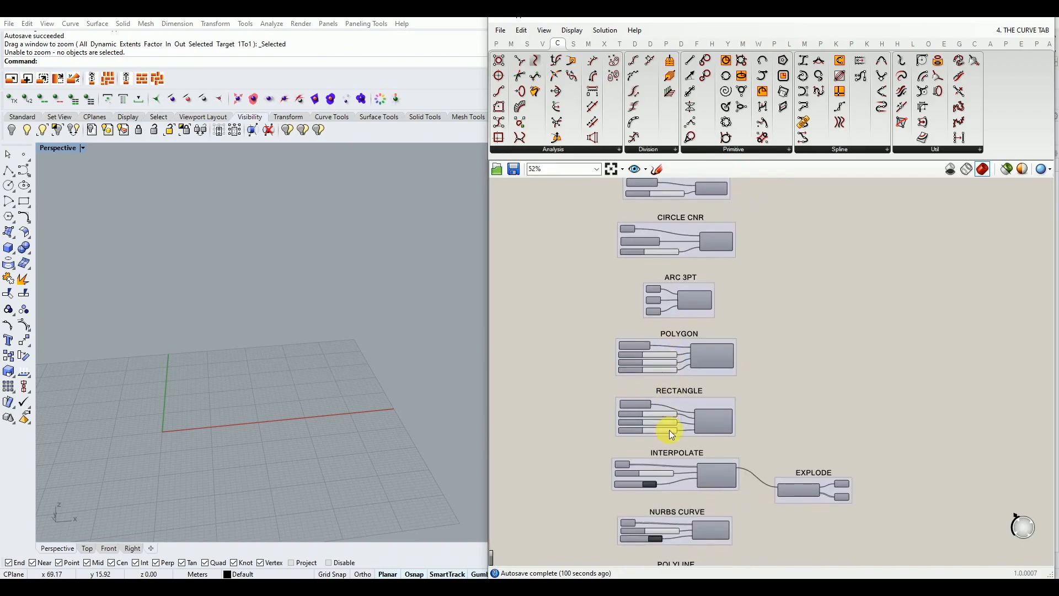
pyautogui.moveTo(676, 441); pyautogui.dragTo(673, 358, button='right')
pyautogui.moveTo(689, 461); pyautogui.dragTo(687, 335, button='right')
pyautogui.moveTo(678, 416); pyautogui.dragTo(688, 424, button='right')
# Return to the overview of all groups and display the Surface category's components with its summary
pyautogui.scroll(-5, 686, 448)
pyautogui.moveTo(723, 366); pyautogui.dragTo(721, 421, button='right')
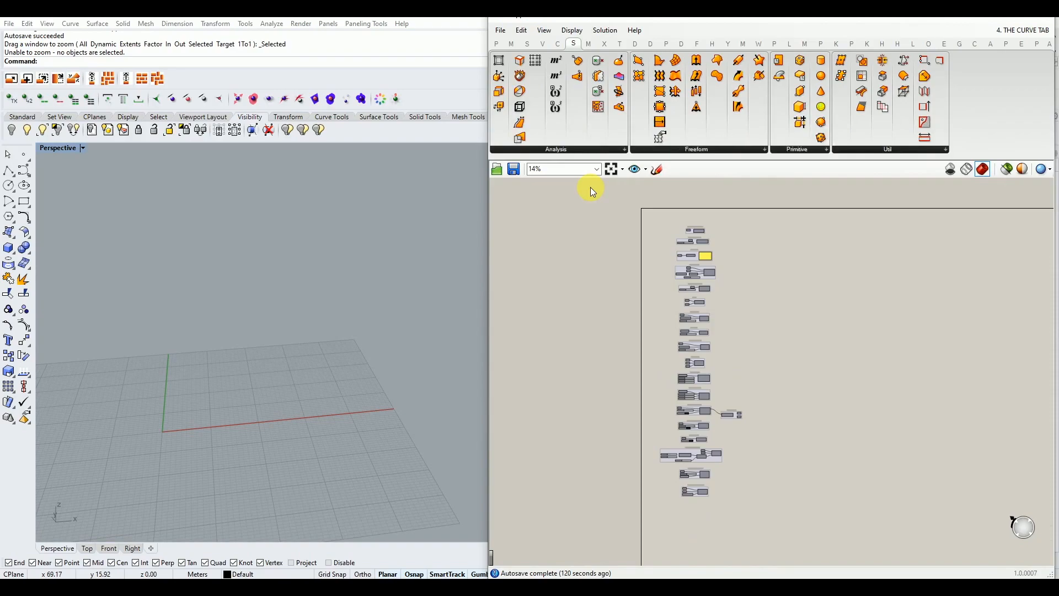
pyautogui.moveTo(574, 44)
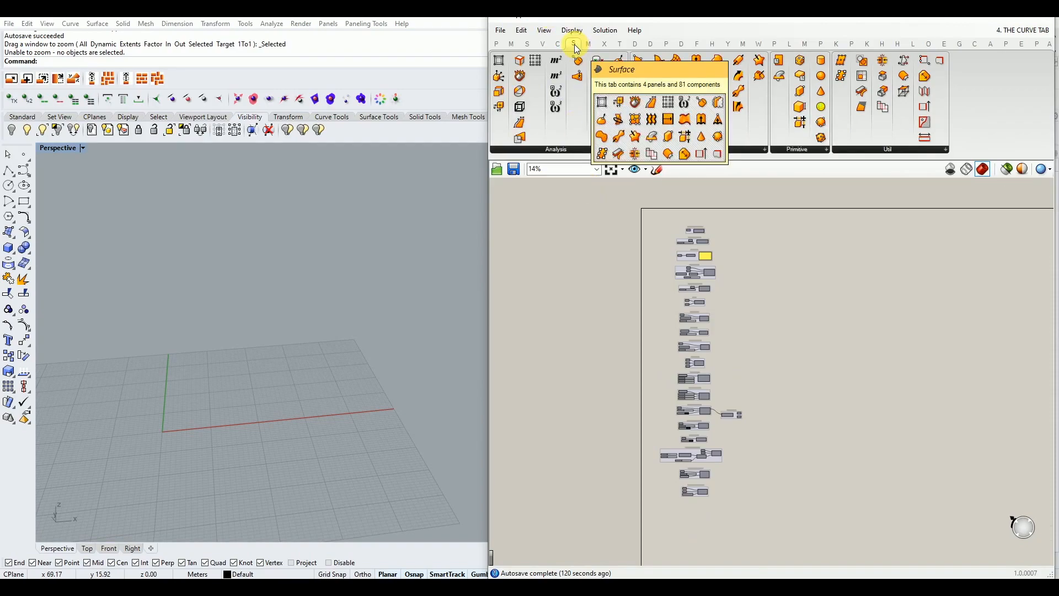